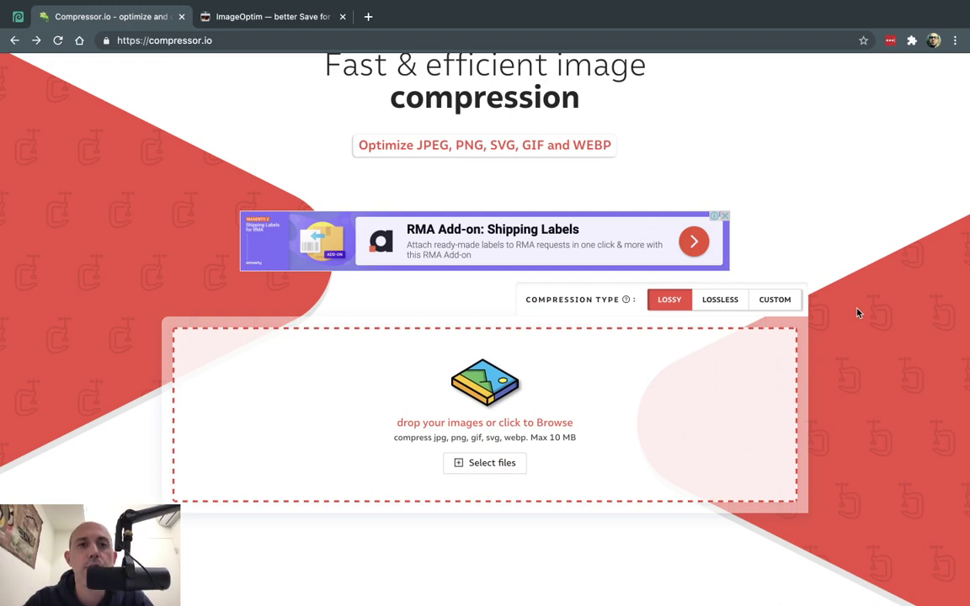
Compress M2 Video (19).jpg losslessly in Compressor.io, saving 8% to 257 KB.
{"action": "scroll", "coordinate": [858, 313], "scroll_direction": "up", "scroll_amount": 1}
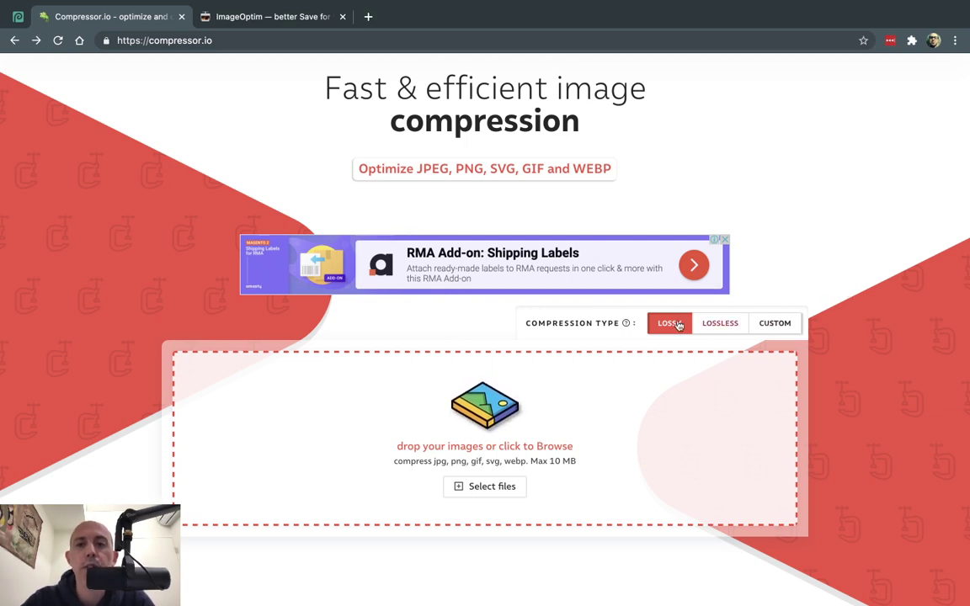
{"action": "left_click", "coordinate": [721, 327]}
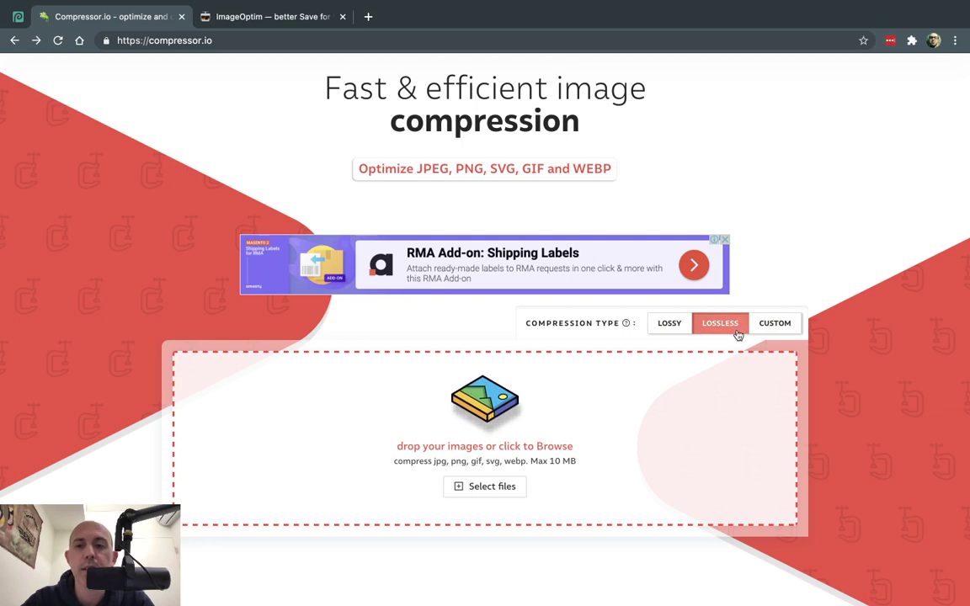
{"action": "left_click", "coordinate": [675, 330]}
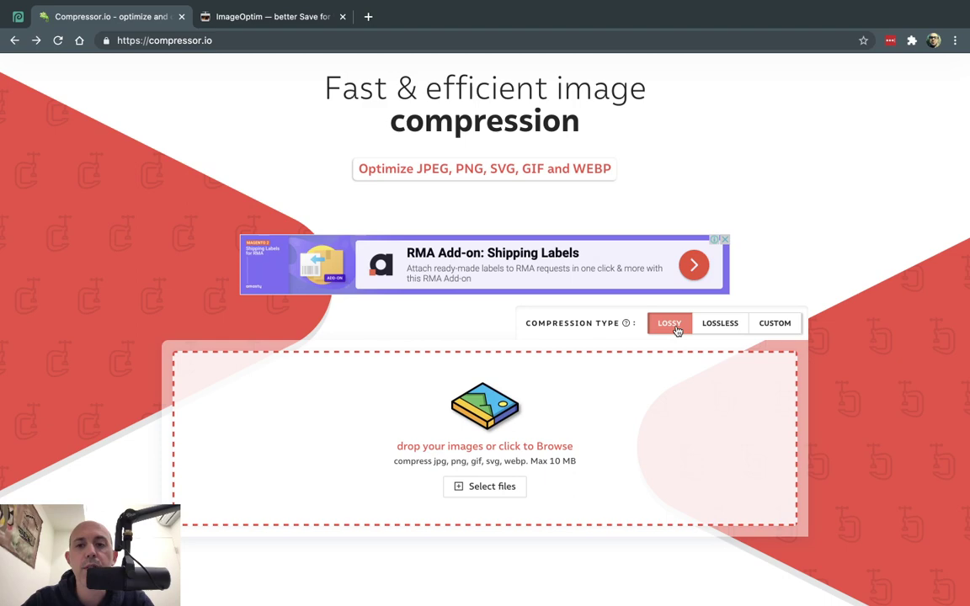
{"action": "left_click", "coordinate": [720, 324]}
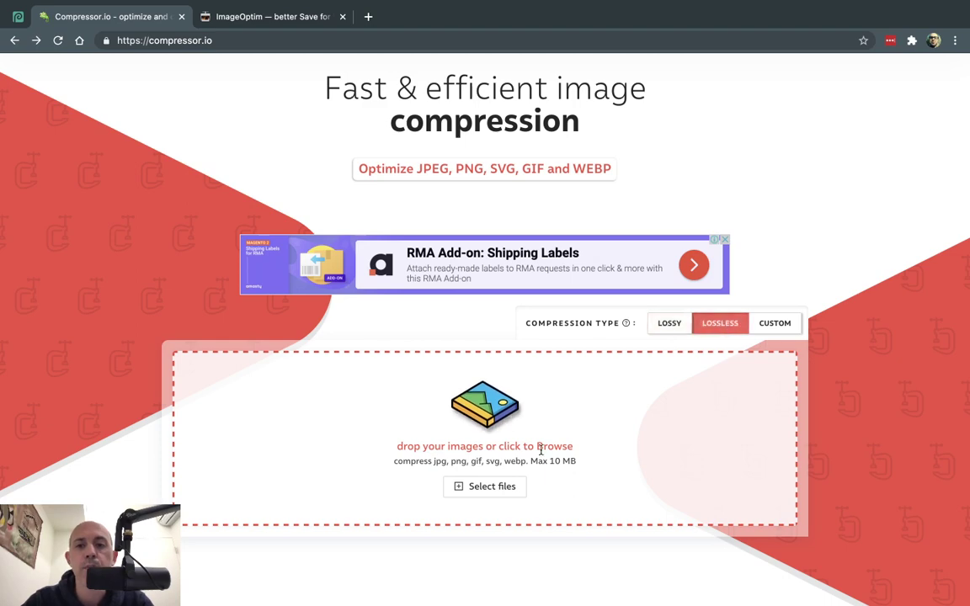
{"action": "left_click", "coordinate": [496, 490]}
{"action": "double_click", "coordinate": [392, 255]}
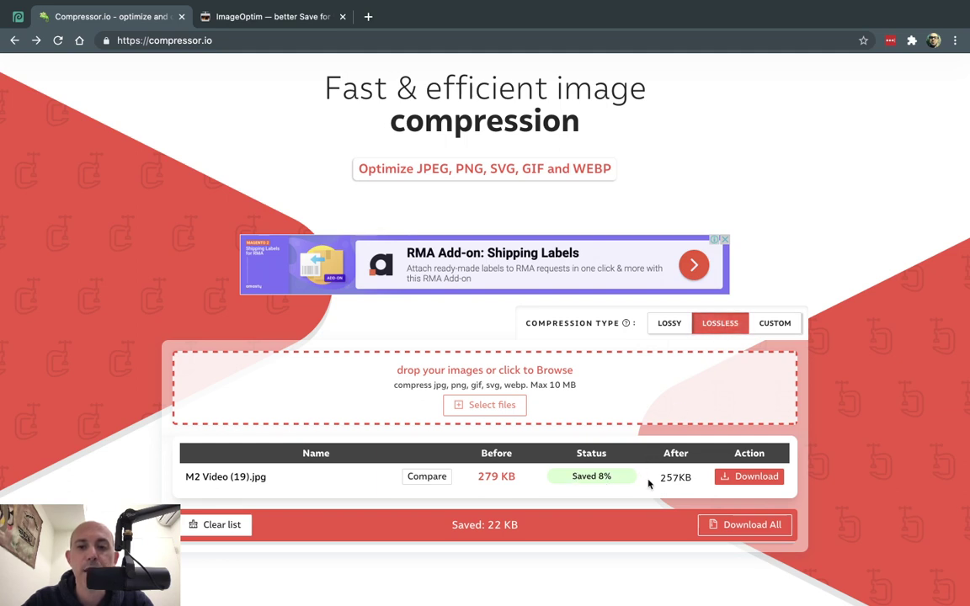
Compress the same JPG lossily, saving 80% to 54 KB, and download that copy.
{"action": "left_click", "coordinate": [670, 325]}
{"action": "left_click", "coordinate": [492, 405]}
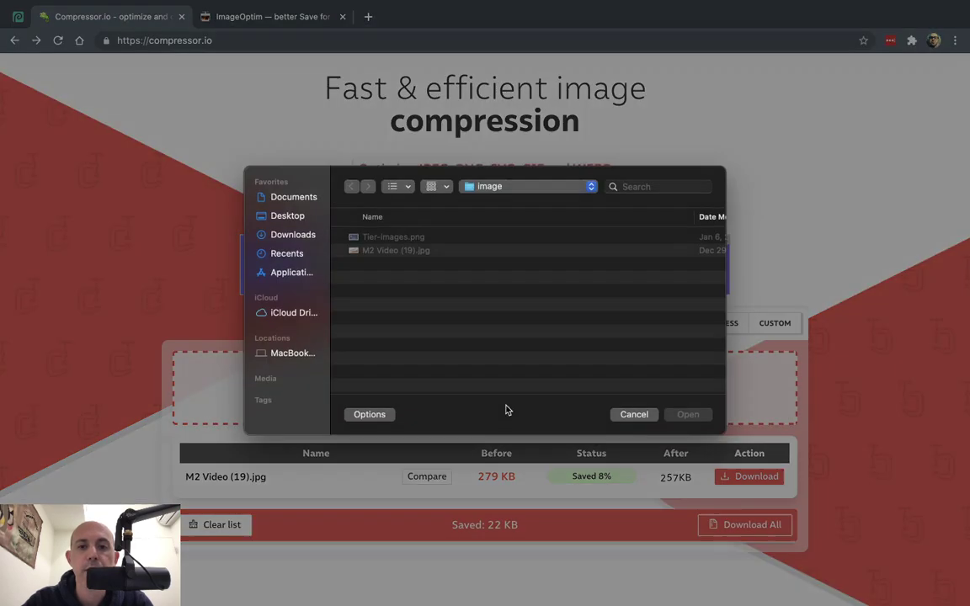
{"action": "double_click", "coordinate": [413, 253]}
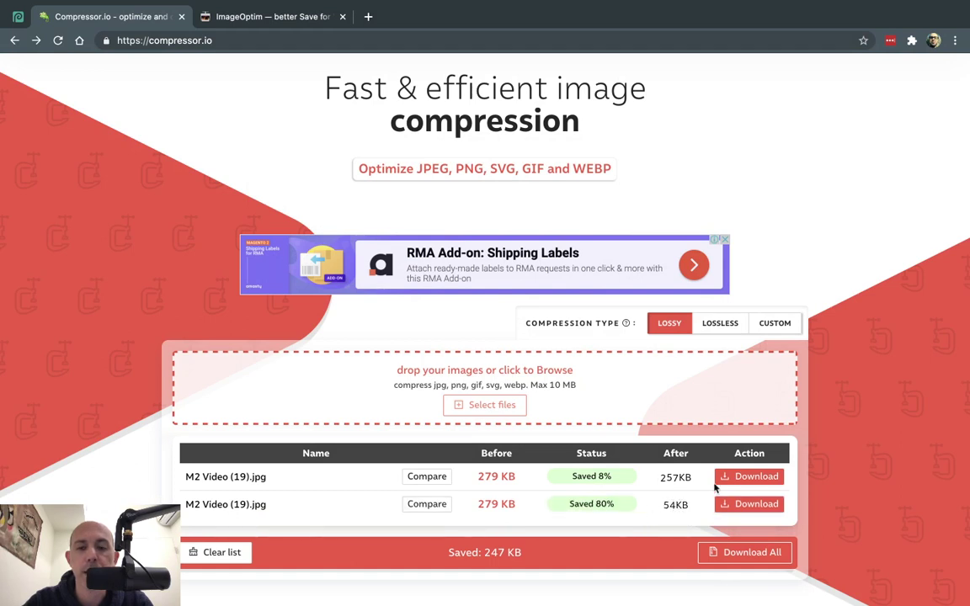
{"action": "left_click", "coordinate": [750, 504]}
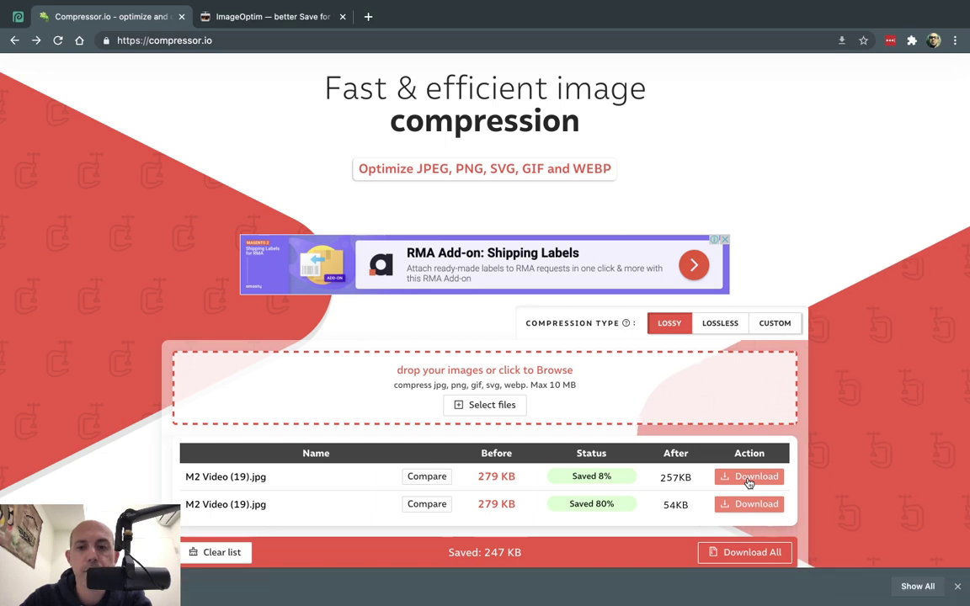
Download the 257 KB lossless copy and move both downloaded copies into the image folder.
{"action": "left_click", "coordinate": [755, 478]}
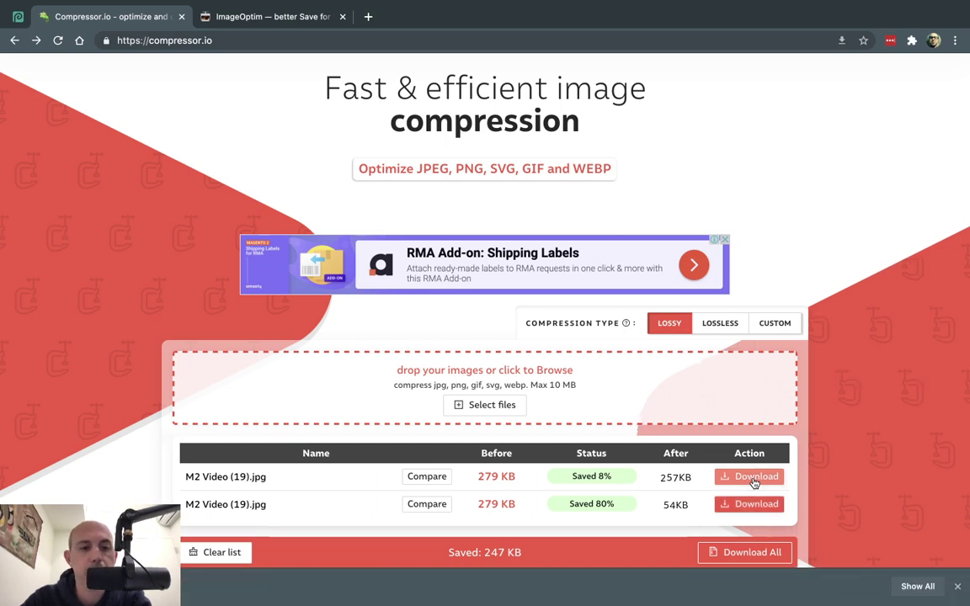
{"action": "left_click", "coordinate": [299, 586]}
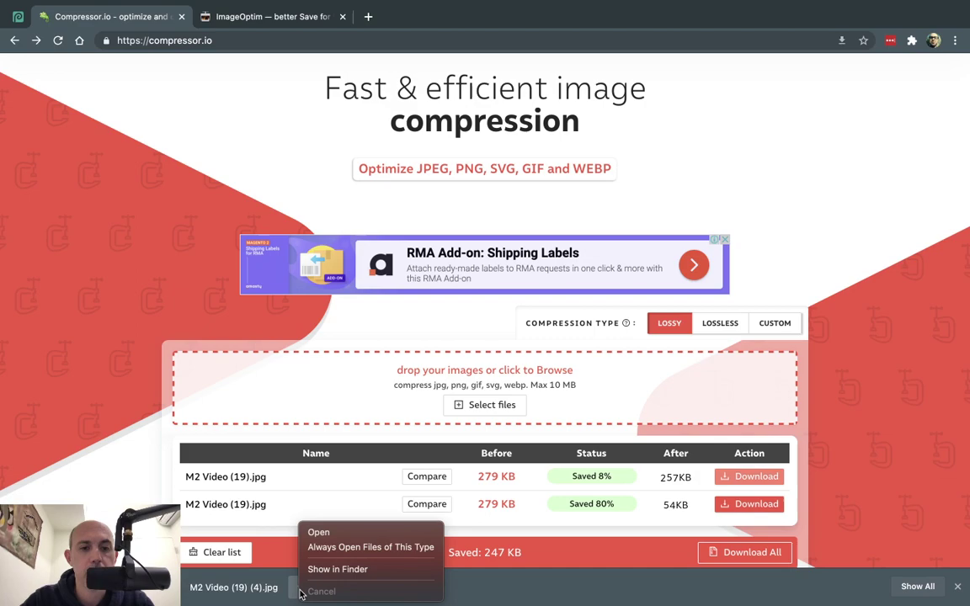
{"action": "left_click", "coordinate": [325, 569]}
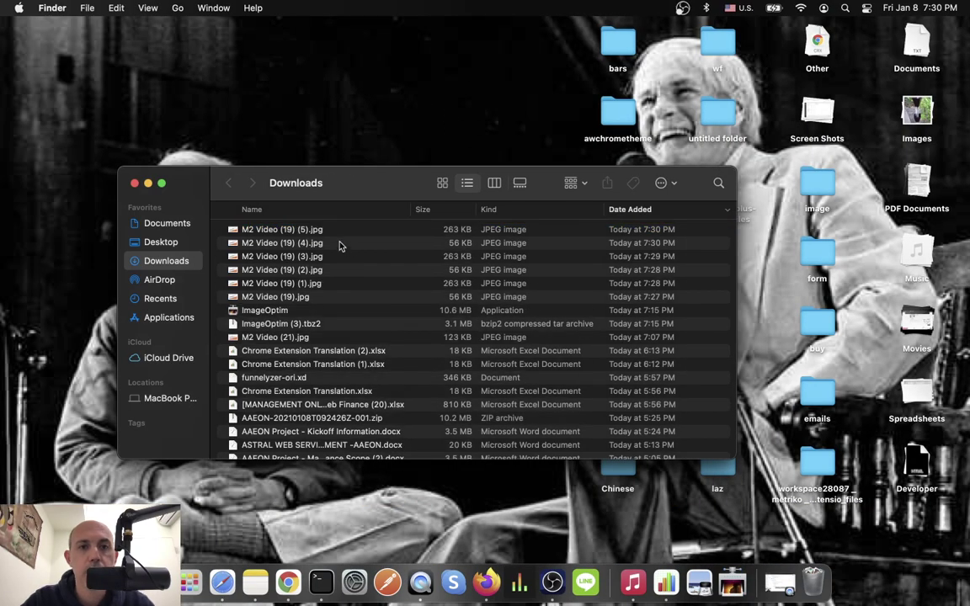
{"action": "left_click", "coordinate": [339, 244]}
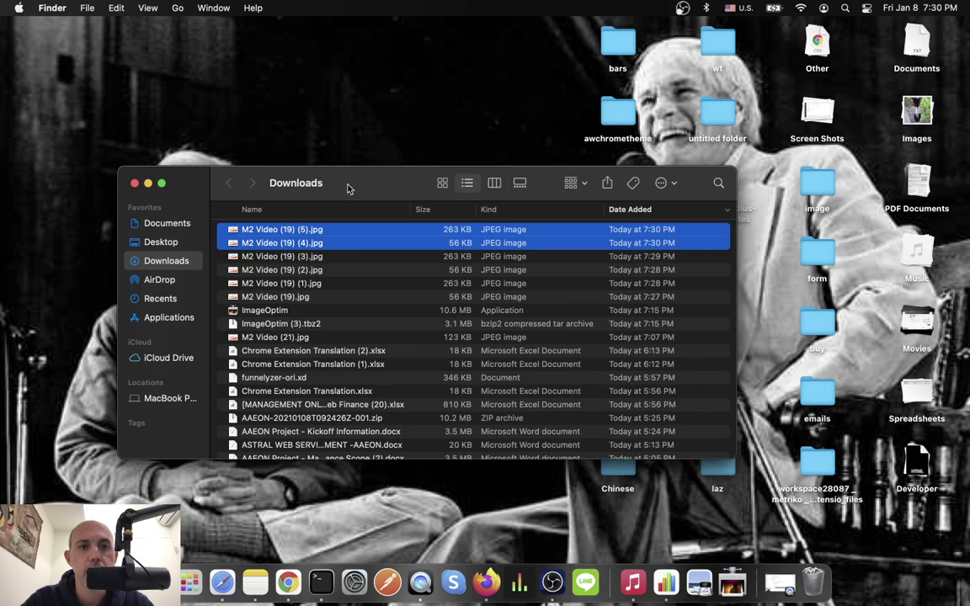
{"action": "left_click_drag", "start_coordinate": [347, 187], "coordinate": [547, 187]}
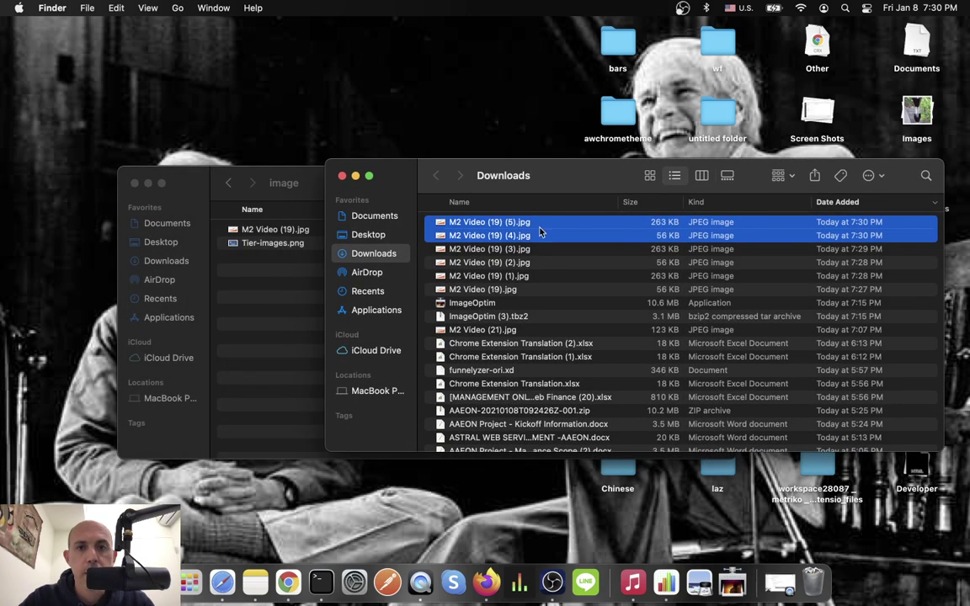
{"action": "left_click_drag", "start_coordinate": [540, 232], "coordinate": [286, 253]}
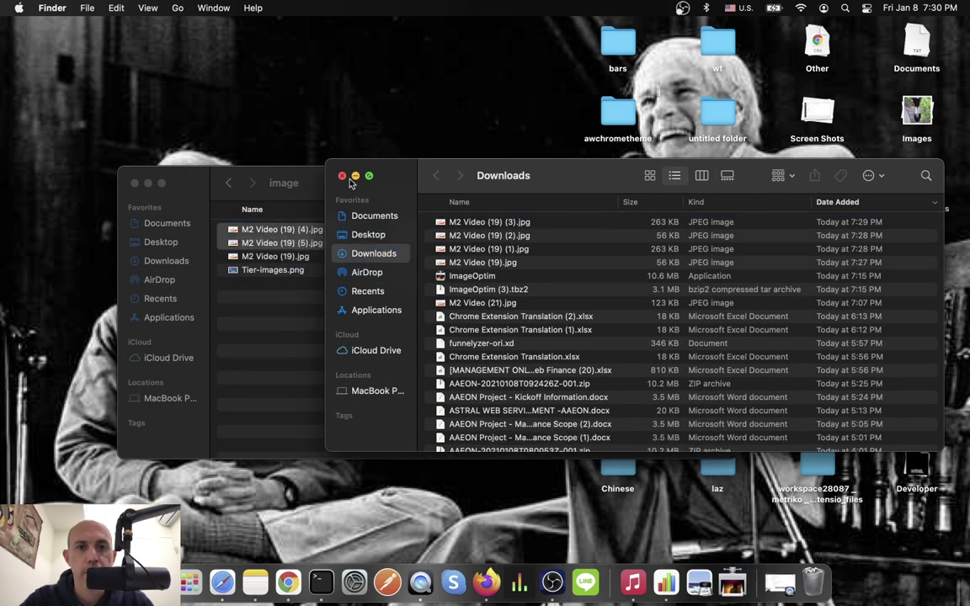
{"action": "left_click", "coordinate": [342, 176]}
Open all three M2 Video JPEGs together in Preview.
{"action": "left_click", "coordinate": [329, 256]}
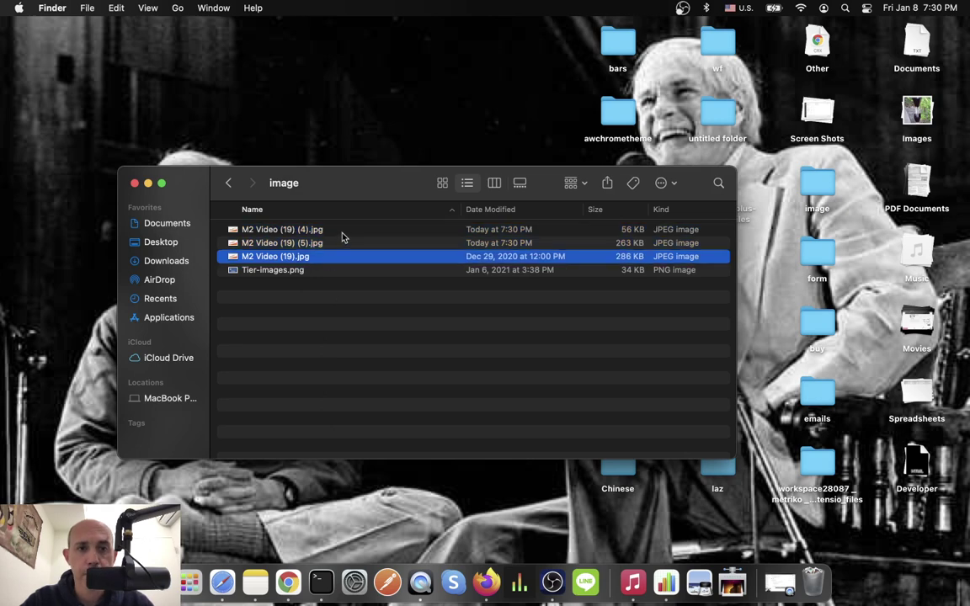
{"action": "left_click", "coordinate": [344, 231], "text": "shift"}
{"action": "right_click", "coordinate": [345, 234]}
{"action": "left_click", "coordinate": [423, 254]}
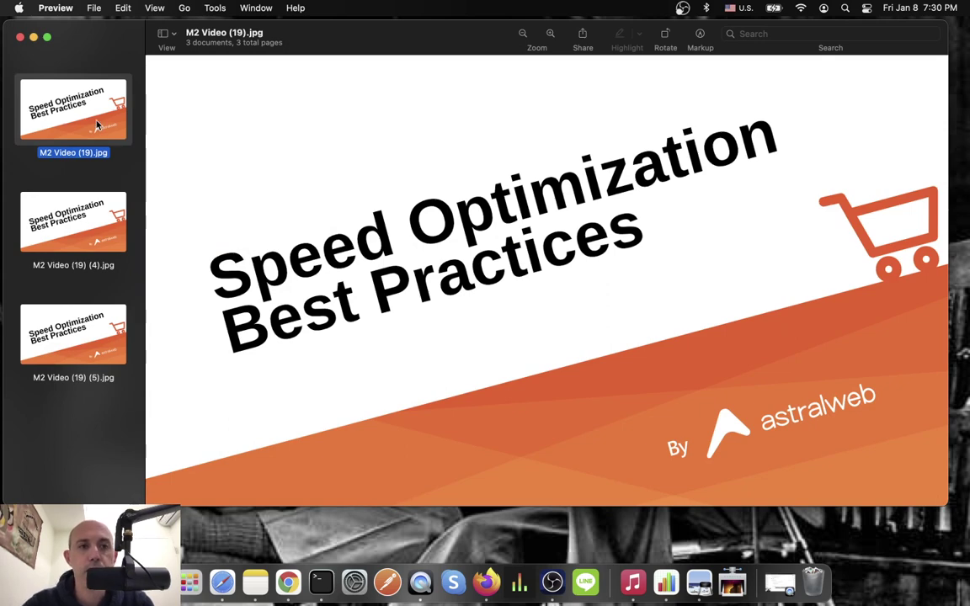
Flip between the original, lossy (4) and lossless (5) M2 Video images, then close Preview.
{"action": "key", "text": "Down"}
{"action": "key", "text": "Down"}
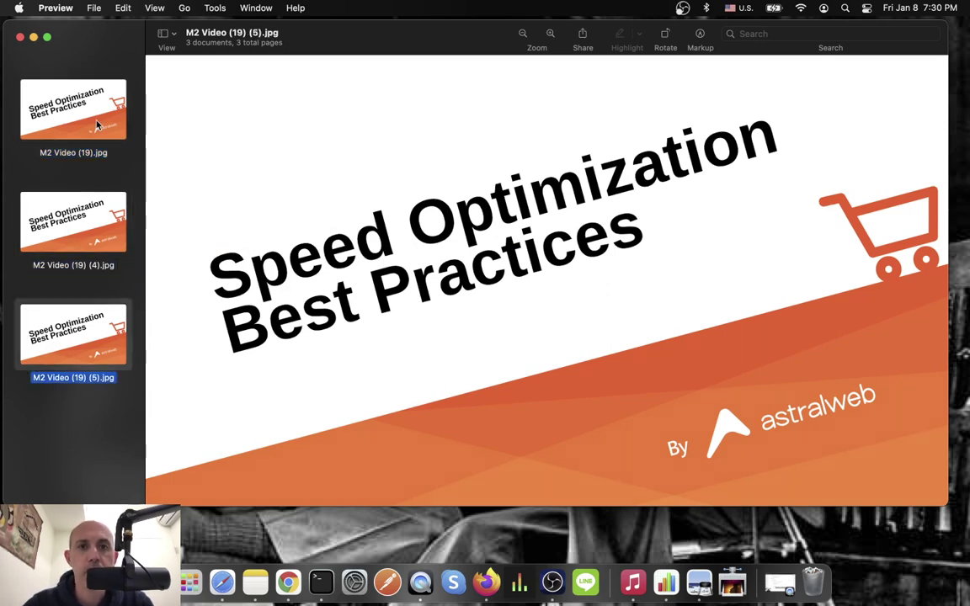
{"action": "key", "text": "Up"}
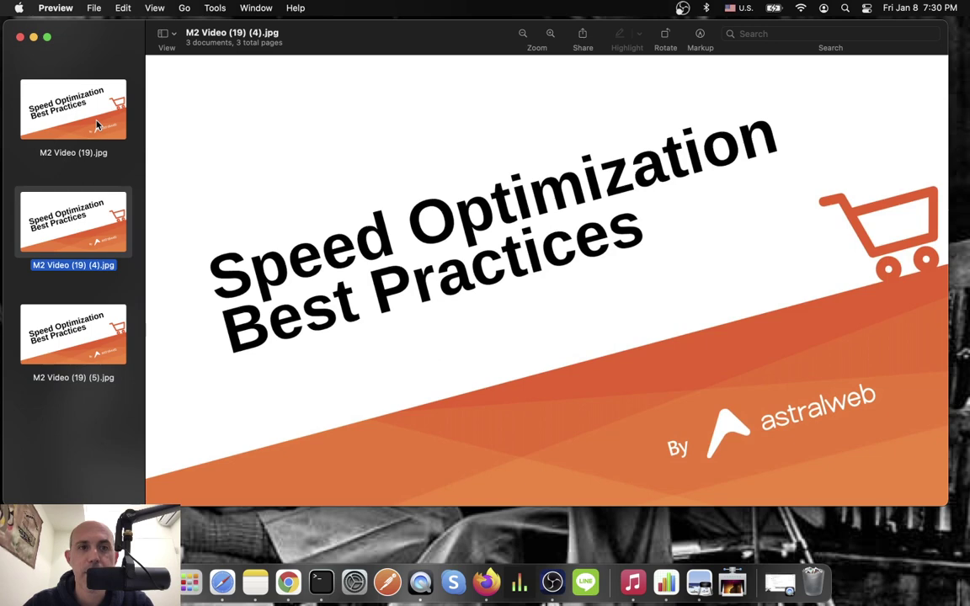
{"action": "key", "text": "Up"}
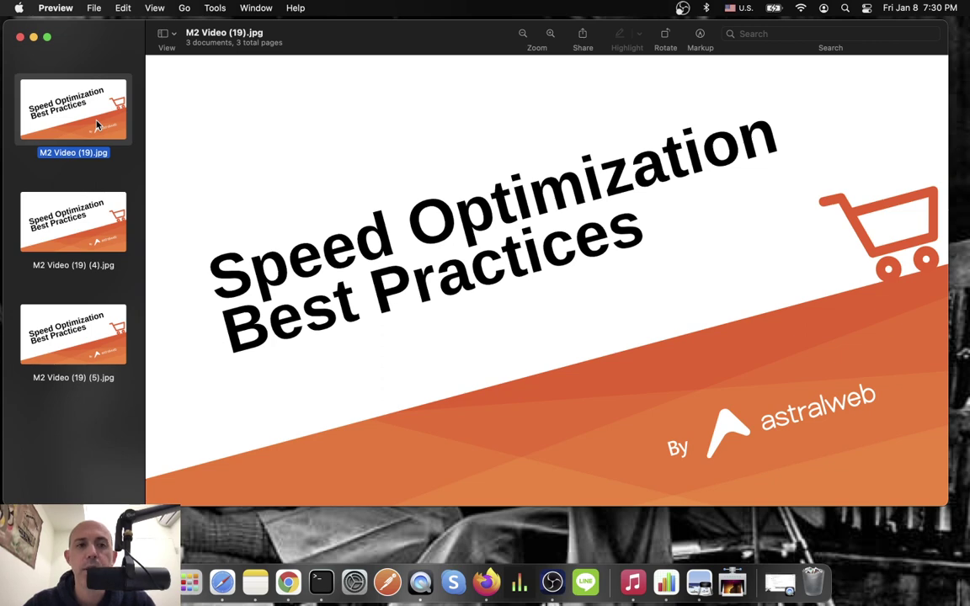
{"action": "key", "text": "Down"}
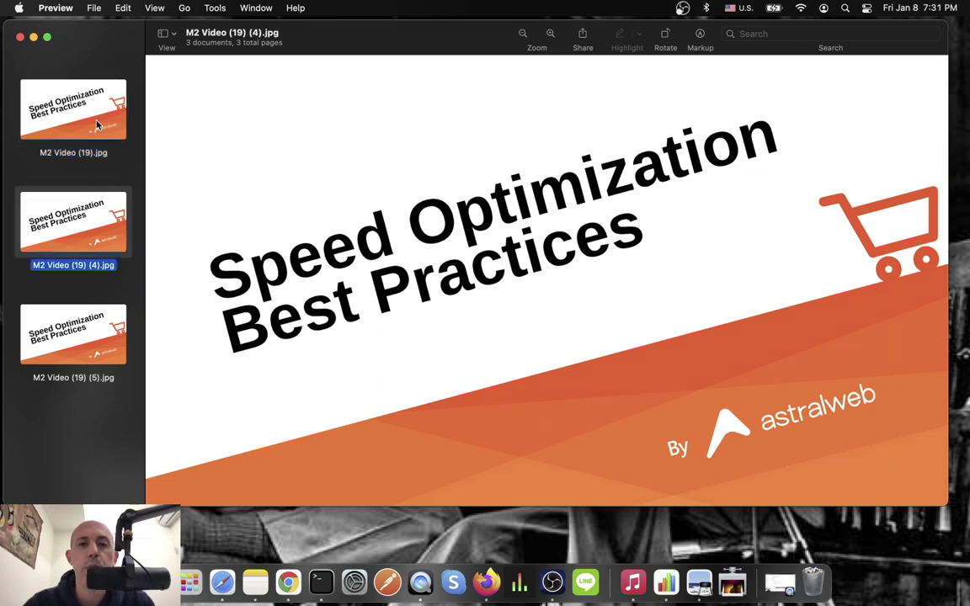
{"action": "key", "text": "Down"}
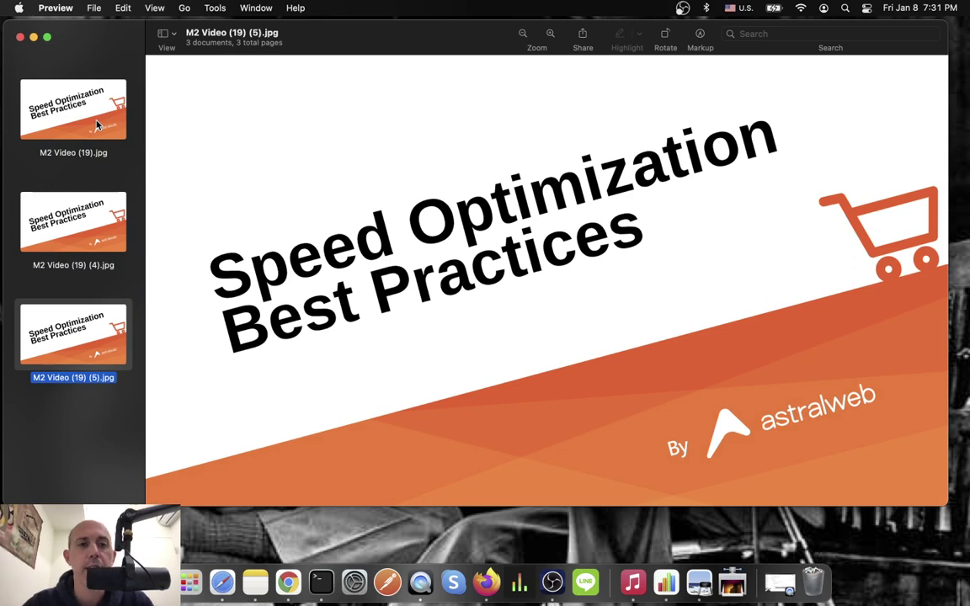
{"action": "key", "text": "Up"}
{"action": "key", "text": "Up"}
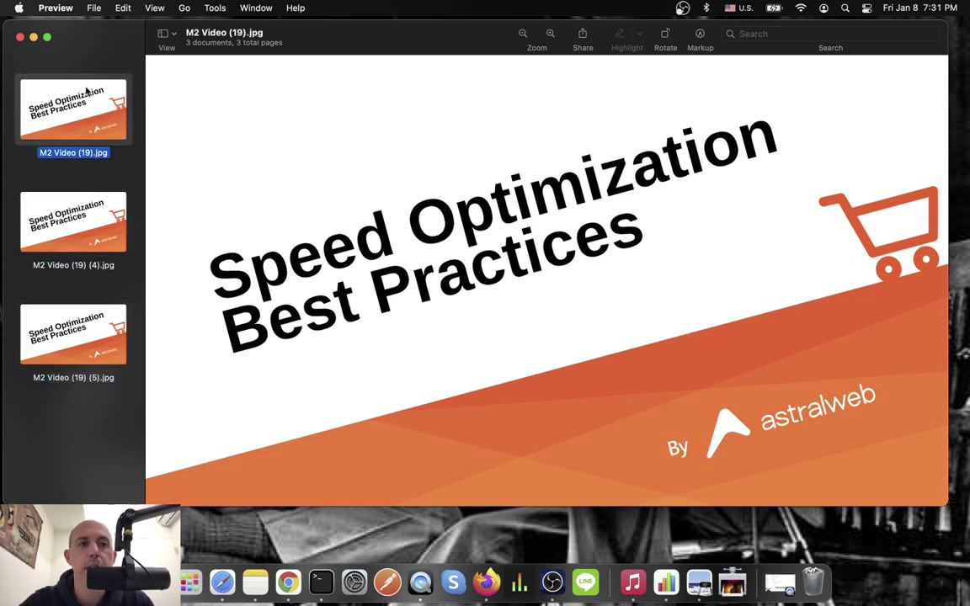
{"action": "left_click", "coordinate": [21, 38]}
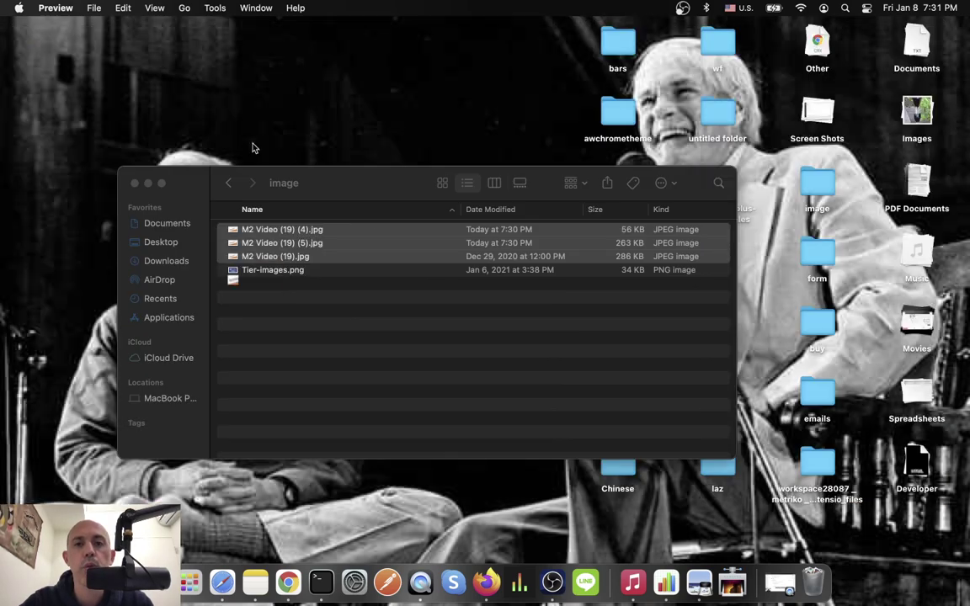
Back in Compressor.io, show the CUSTOM compression settings and dismiss the download bar.
{"action": "key", "text": "super+Tab"}
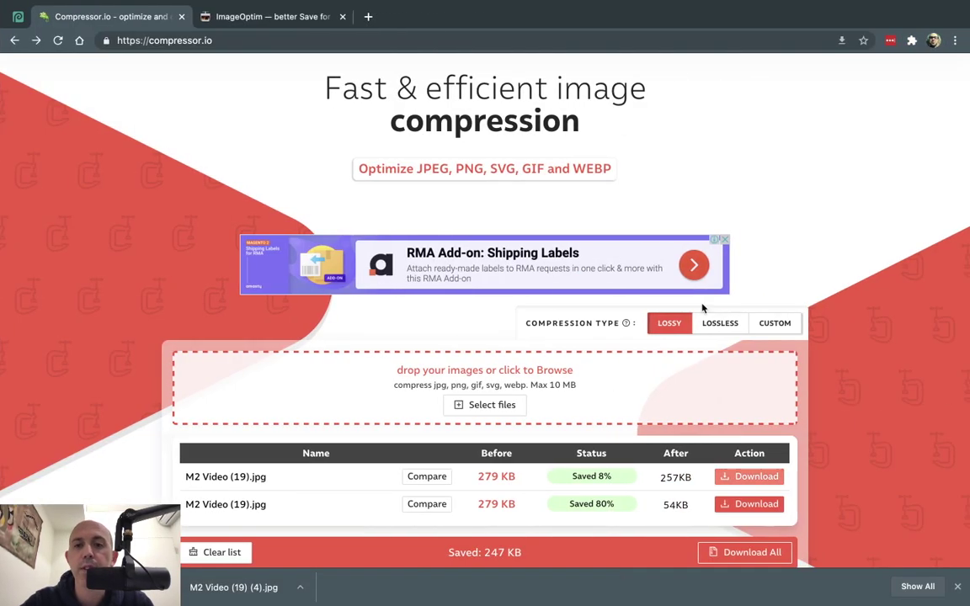
{"action": "left_click", "coordinate": [775, 323]}
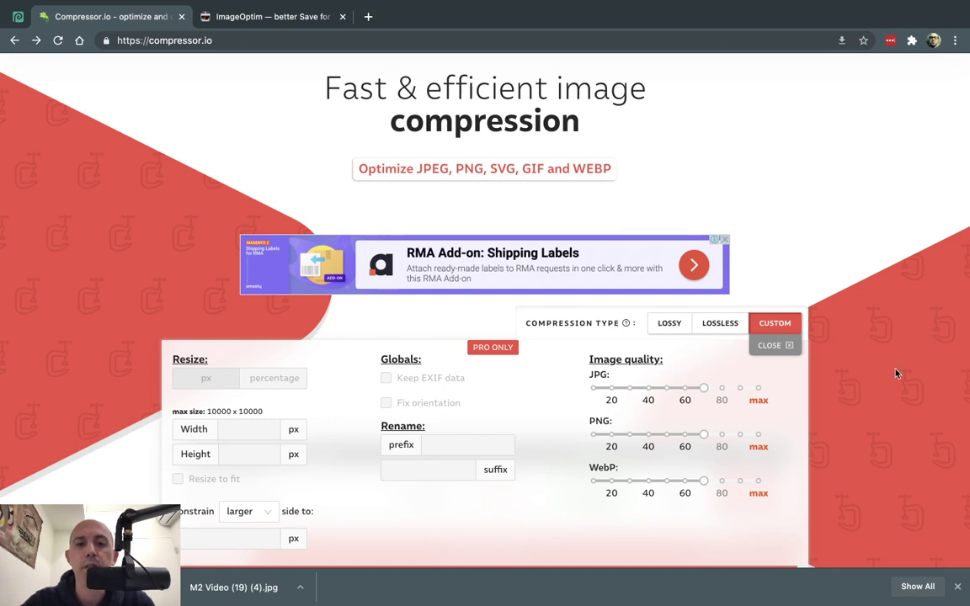
{"action": "scroll", "coordinate": [896, 373], "scroll_direction": "up", "scroll_amount": 1}
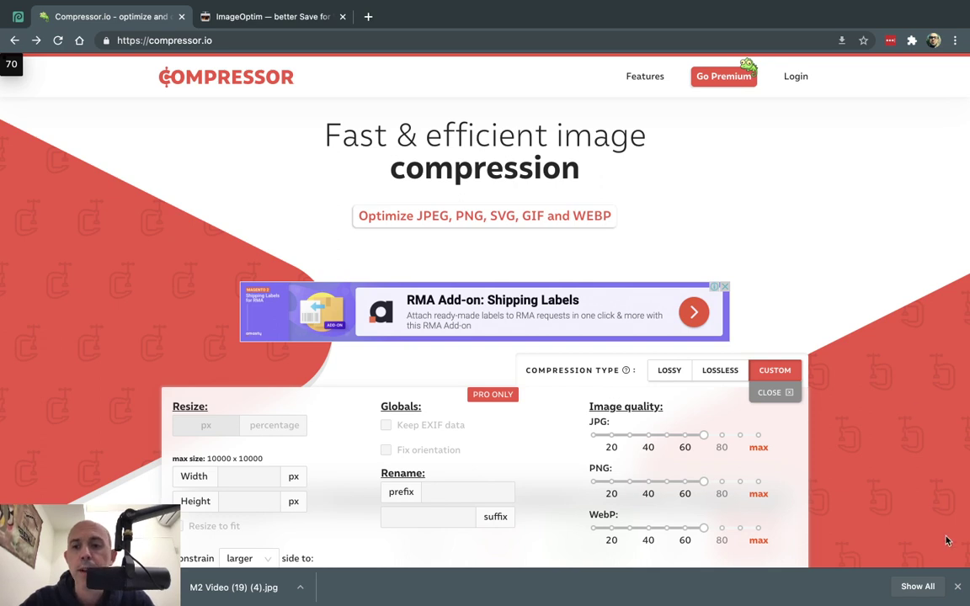
{"action": "left_click", "coordinate": [958, 586]}
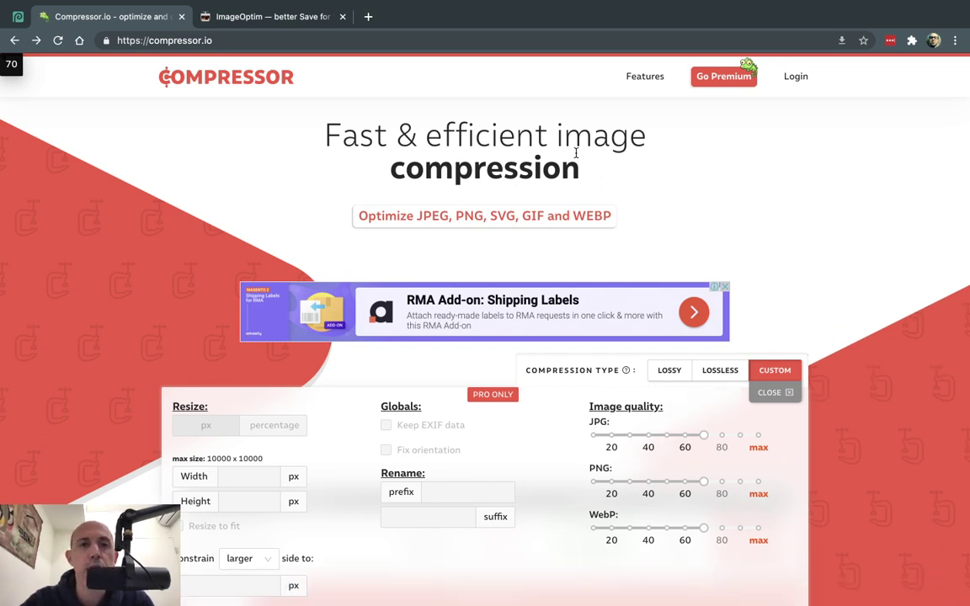
View the ImageOptim download page, then launch the ImageOptim app from the Dock.
{"action": "left_click", "coordinate": [303, 19]}
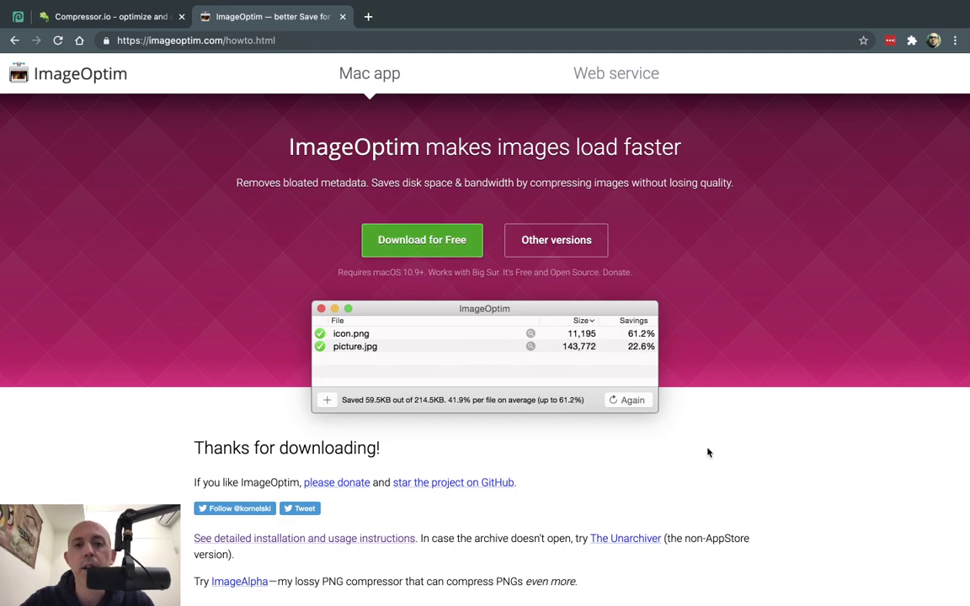
{"action": "mouse_move", "coordinate": [497, 602]}
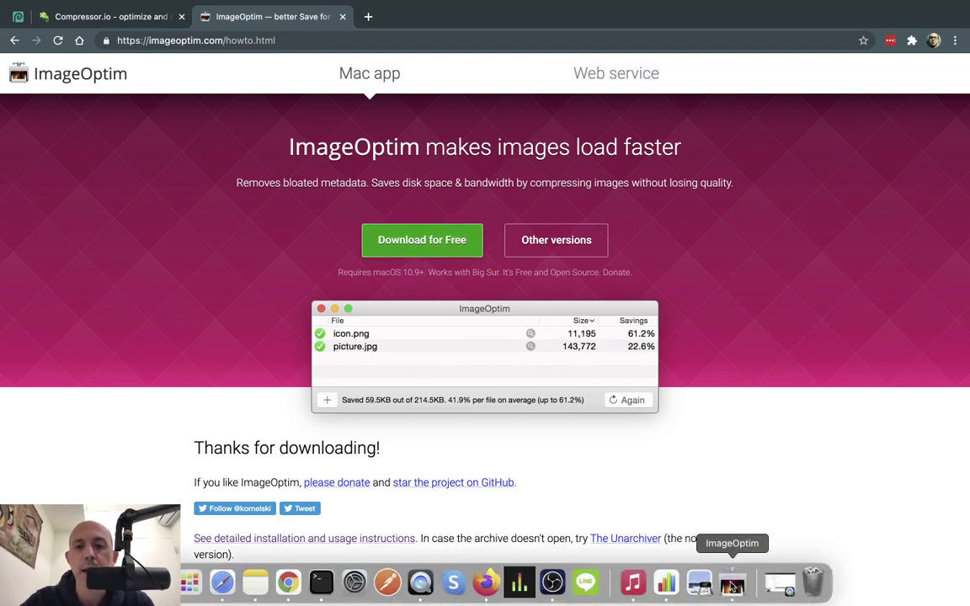
{"action": "left_click", "coordinate": [732, 583]}
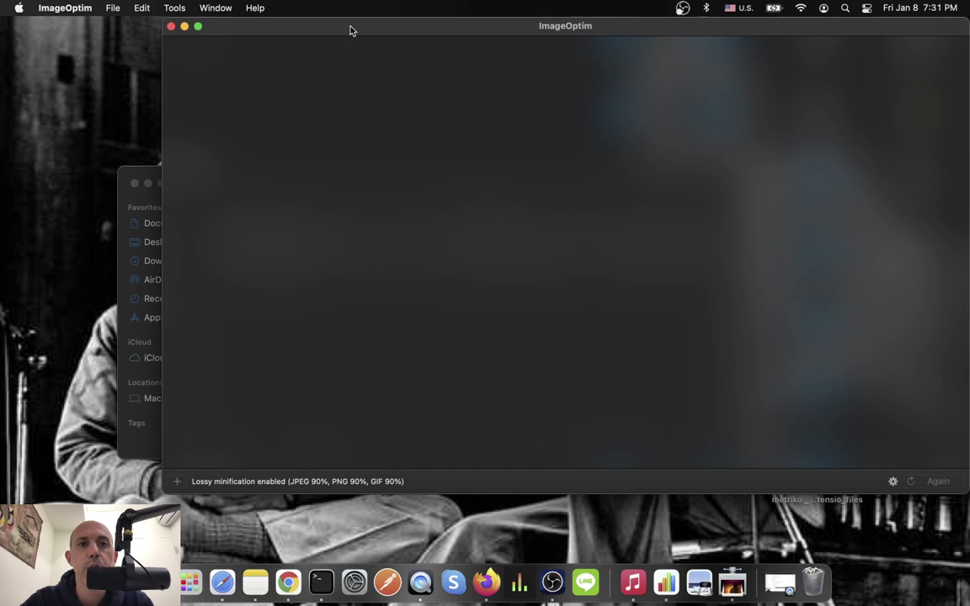
Review ImageOptim's 90% lossy quality settings, then place the Finder image folder beside it.
{"action": "left_click_drag", "start_coordinate": [352, 30], "coordinate": [292, 47]}
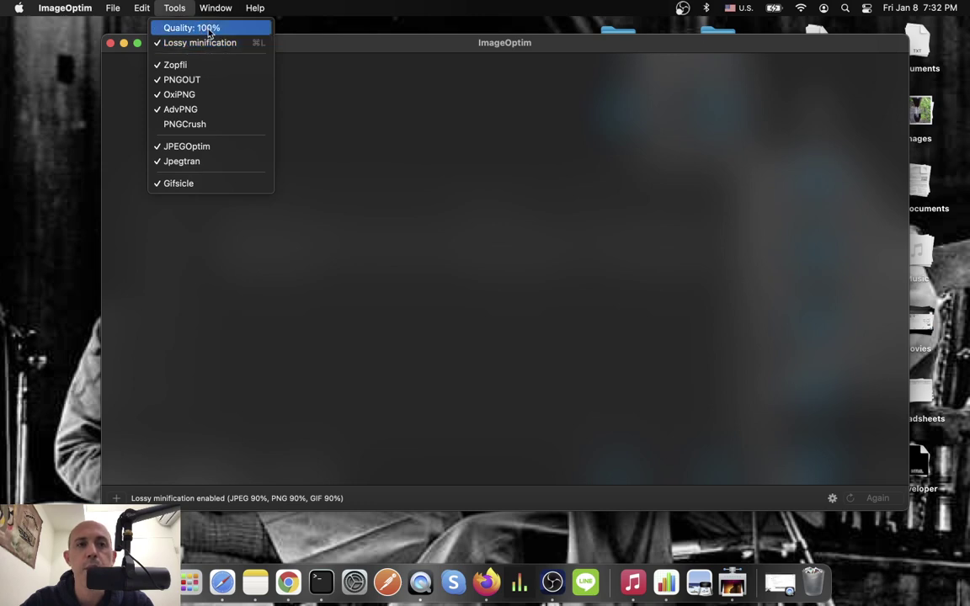
{"action": "left_click", "coordinate": [362, 72]}
{"action": "left_click_drag", "start_coordinate": [362, 72], "coordinate": [508, 108]}
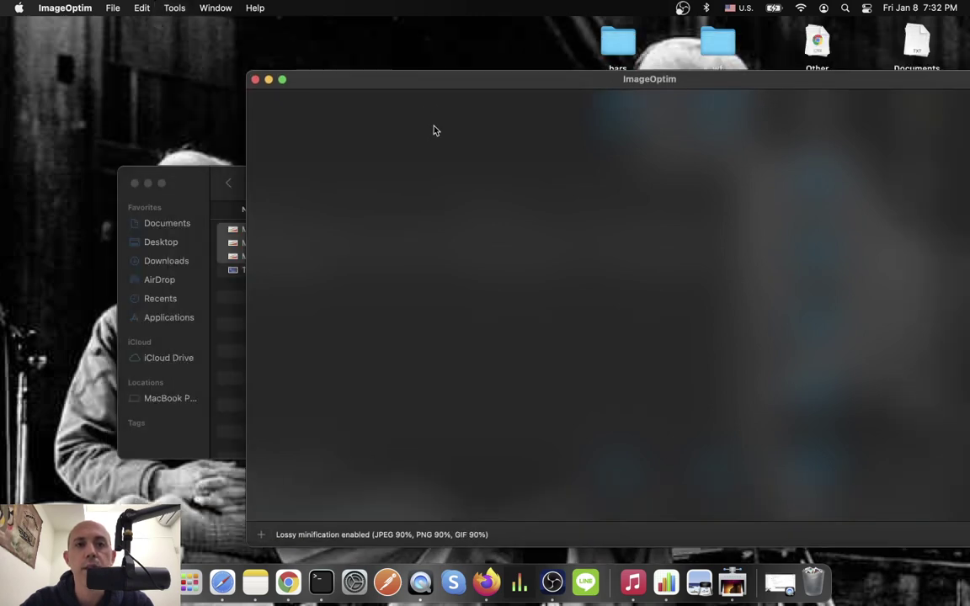
{"action": "left_click", "coordinate": [214, 265]}
{"action": "left_click_drag", "start_coordinate": [267, 169], "coordinate": [225, 147]}
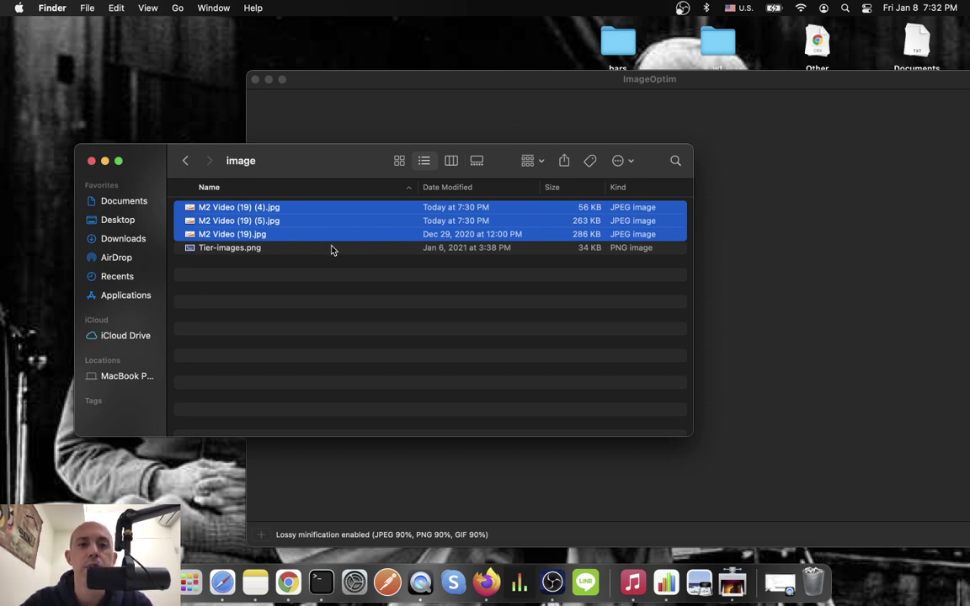
Make duplicates of the three M2 Video JPEGs, then sort the folder by Date Modified.
{"action": "left_click", "coordinate": [320, 286]}
{"action": "left_click", "coordinate": [263, 240]}
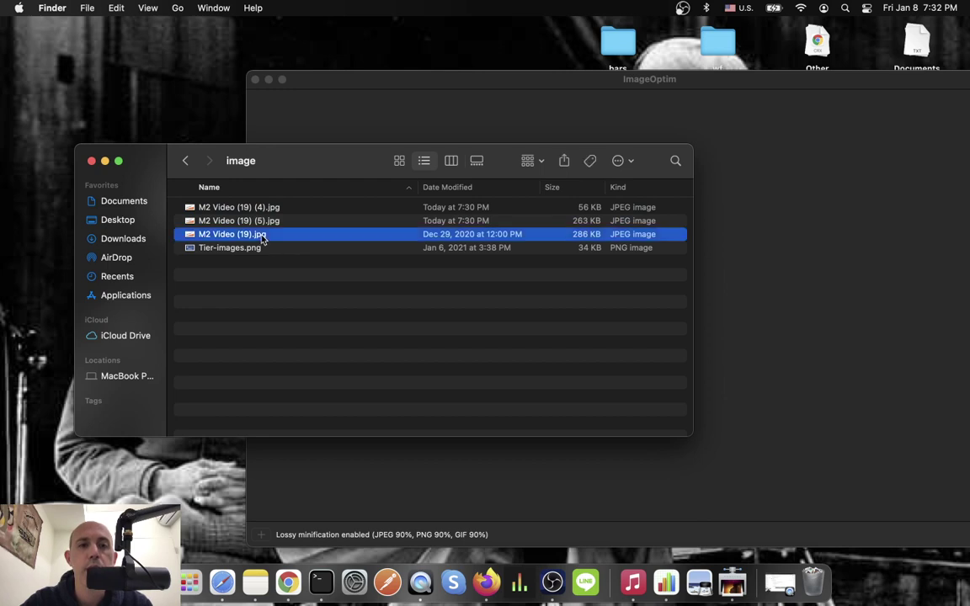
{"action": "left_click", "coordinate": [256, 208], "text": "shift"}
{"action": "right_click", "coordinate": [269, 210]}
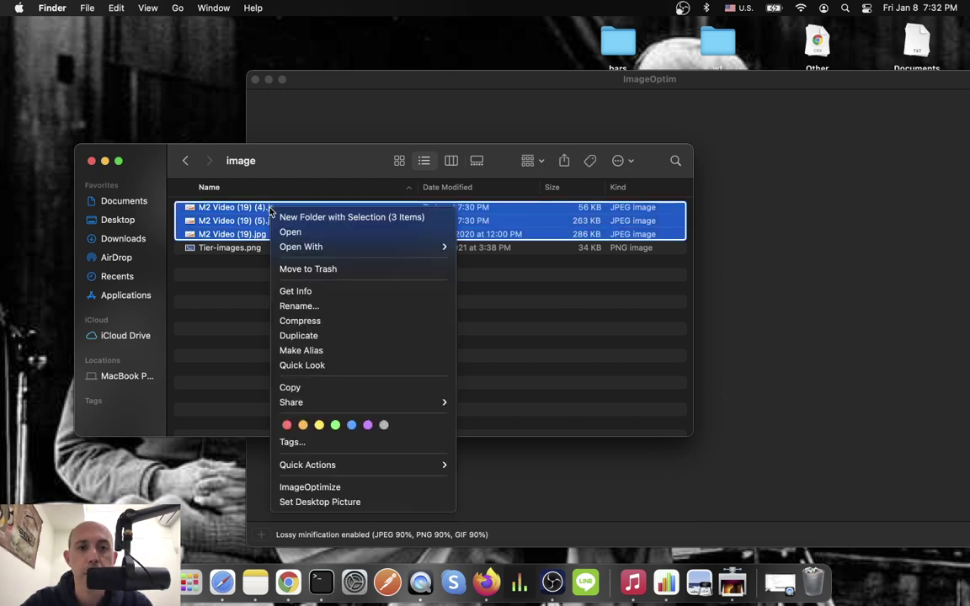
{"action": "left_click", "coordinate": [300, 335]}
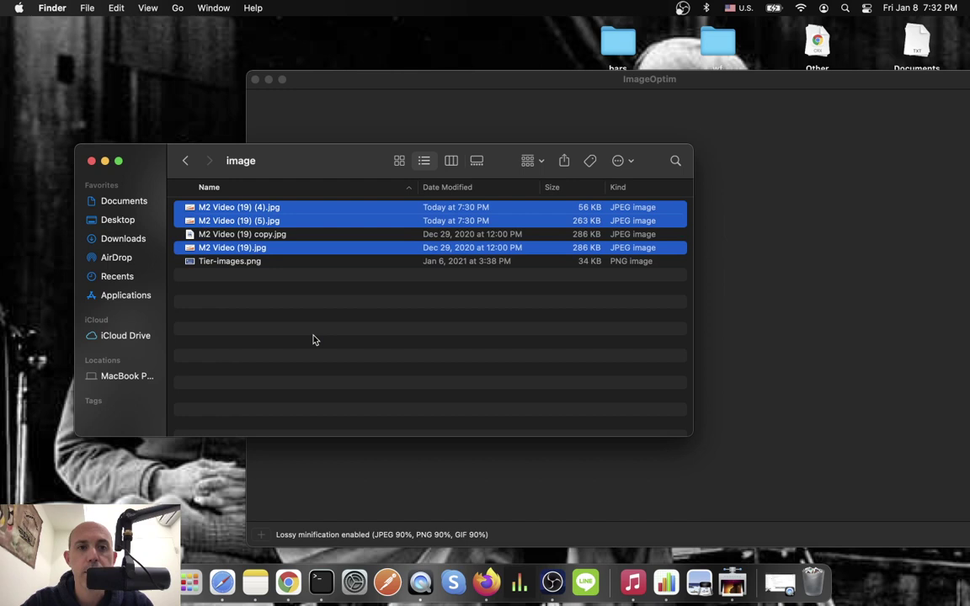
{"action": "left_click", "coordinate": [320, 328]}
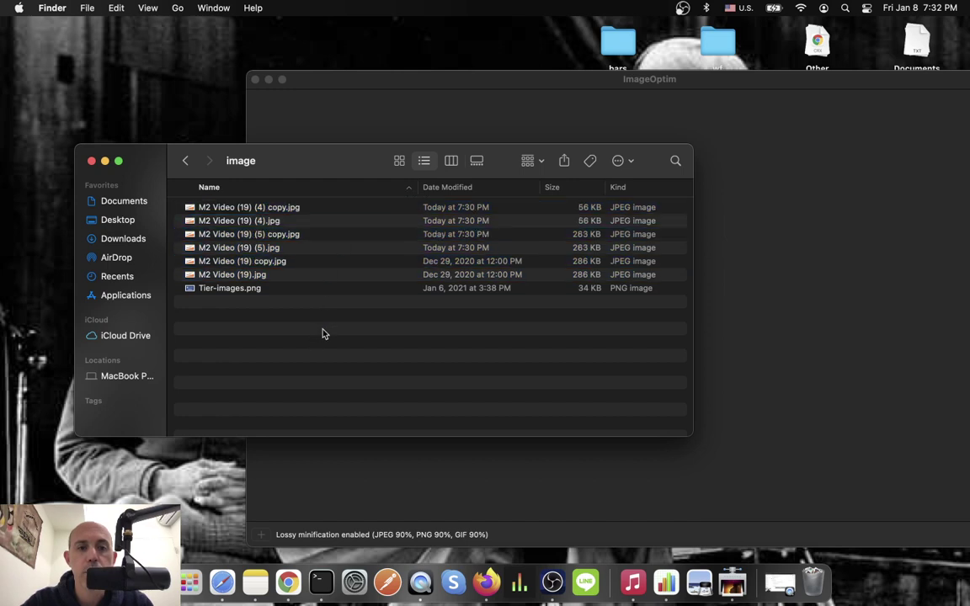
{"action": "left_click", "coordinate": [454, 187]}
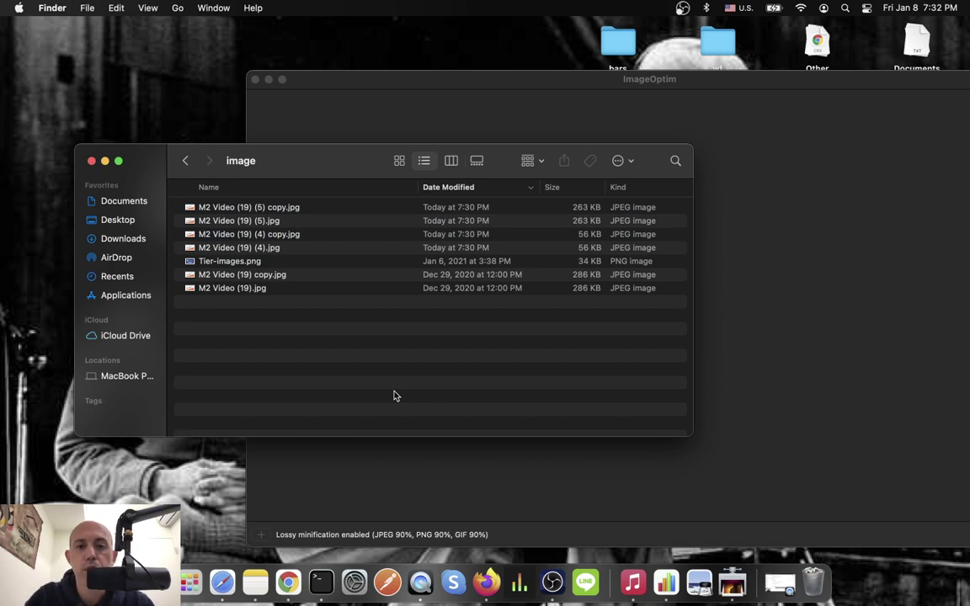
Select M2 Video (19) copy, (5) and (4) copy JPEGs and drag them onto ImageOptim.
{"action": "left_click", "coordinate": [295, 208]}
{"action": "left_click", "coordinate": [297, 235], "text": "shift"}
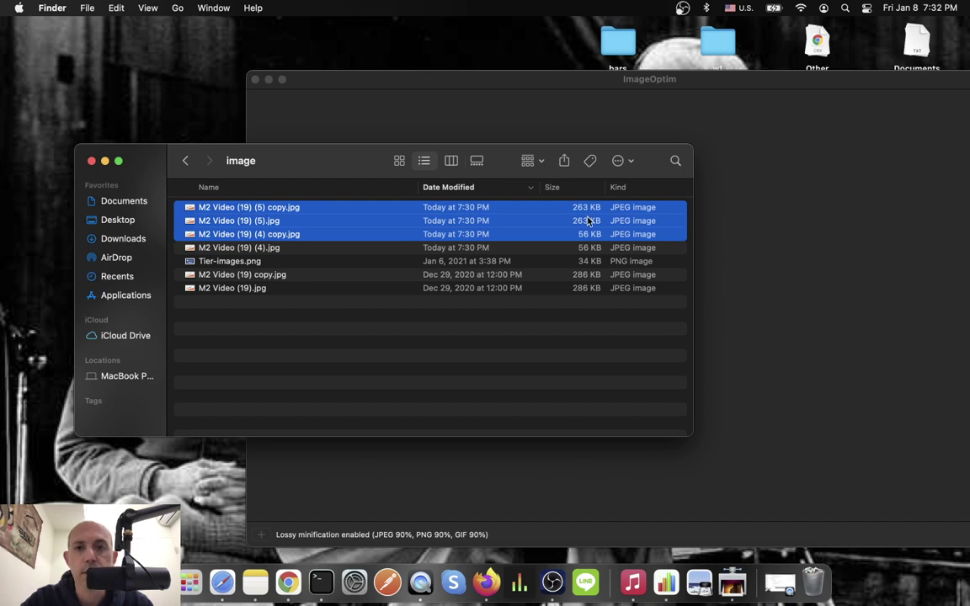
{"action": "left_click", "coordinate": [338, 276]}
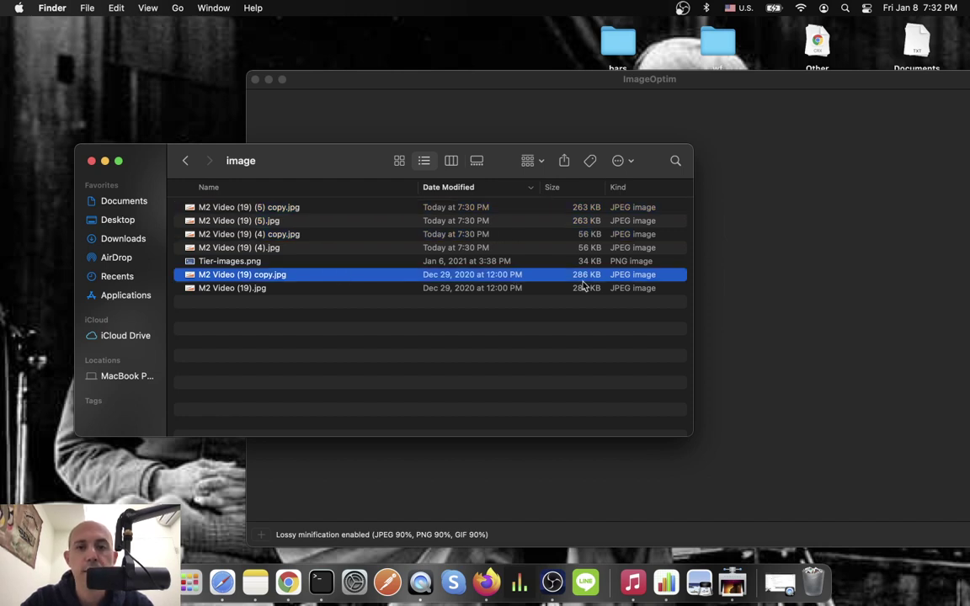
{"action": "left_click", "coordinate": [522, 224], "text": "shift"}
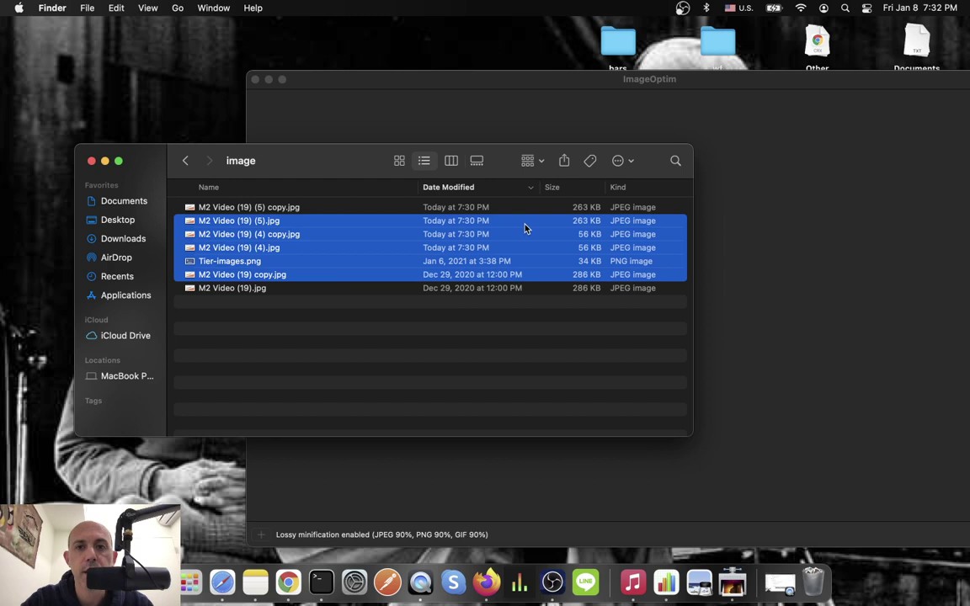
{"action": "left_click", "coordinate": [555, 277]}
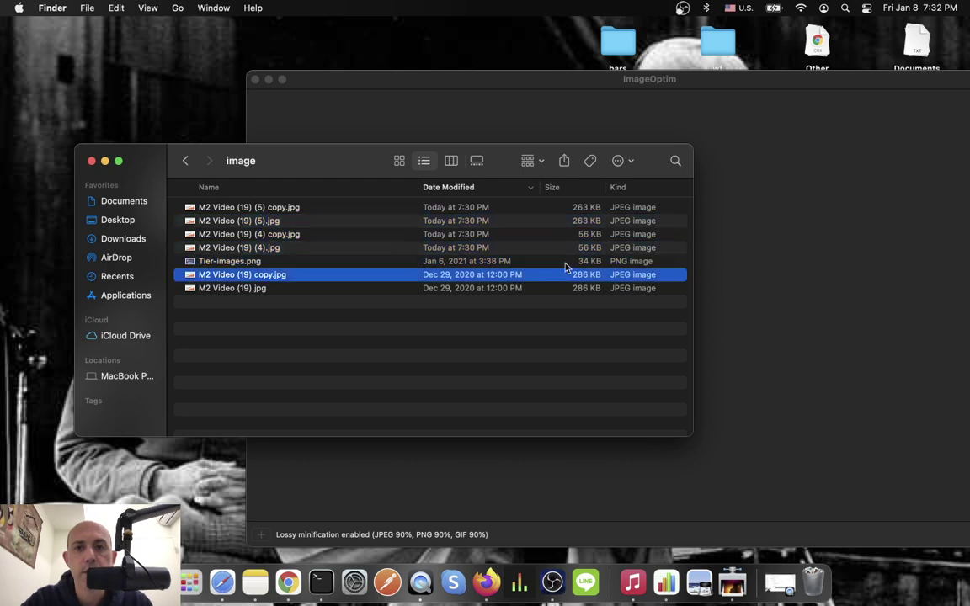
{"action": "left_click", "coordinate": [557, 221], "text": "super"}
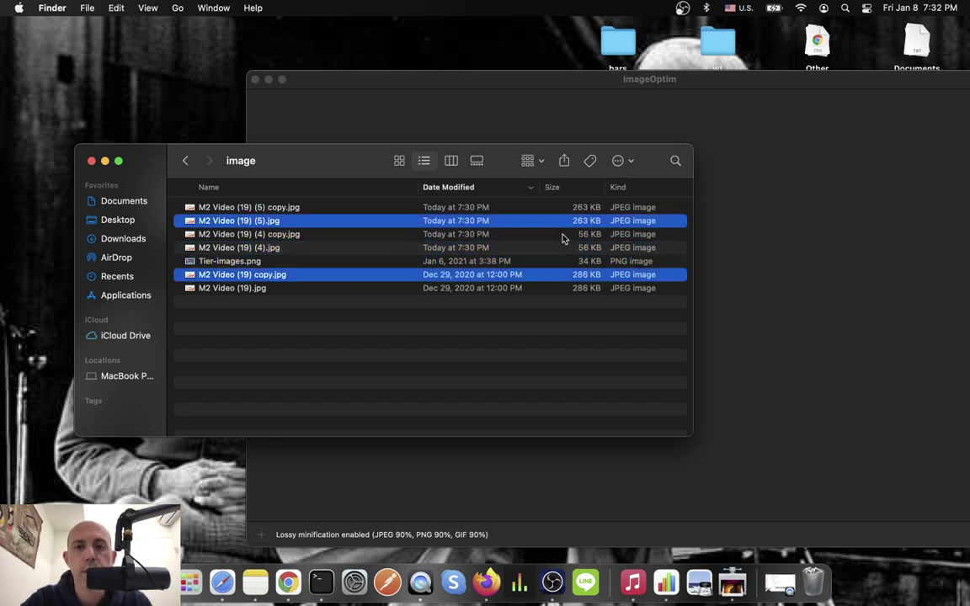
{"action": "left_click", "coordinate": [563, 236], "text": "super"}
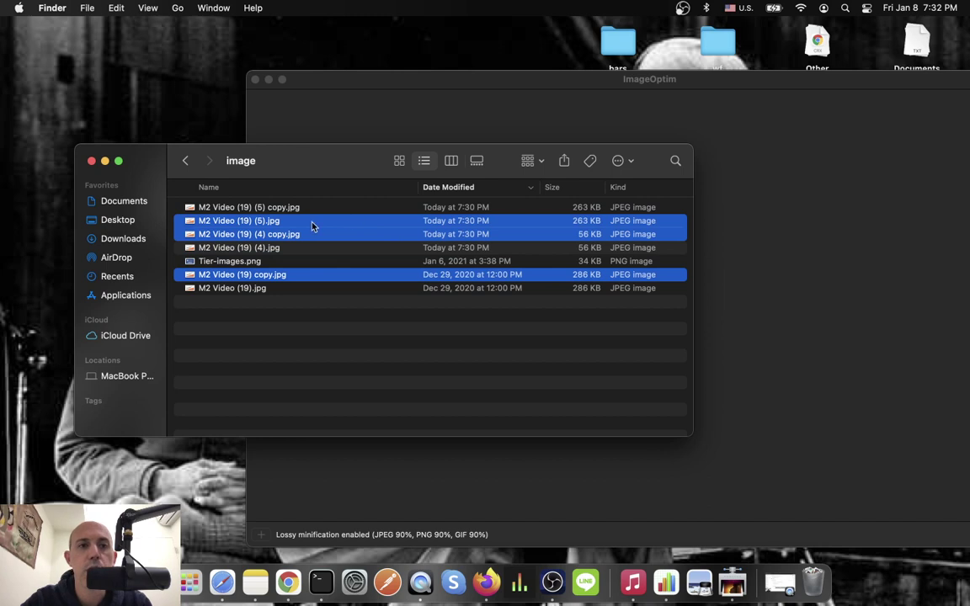
{"action": "left_click_drag", "start_coordinate": [311, 226], "coordinate": [838, 242]}
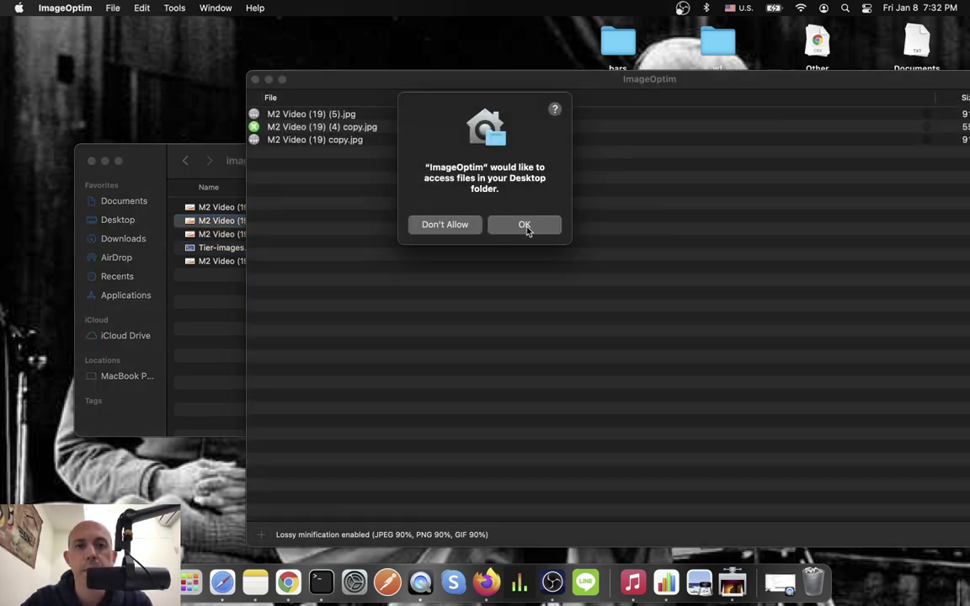
Grant ImageOptim Desktop access so it optimizes the three JPEGs, then move its window left.
{"action": "left_click", "coordinate": [543, 229]}
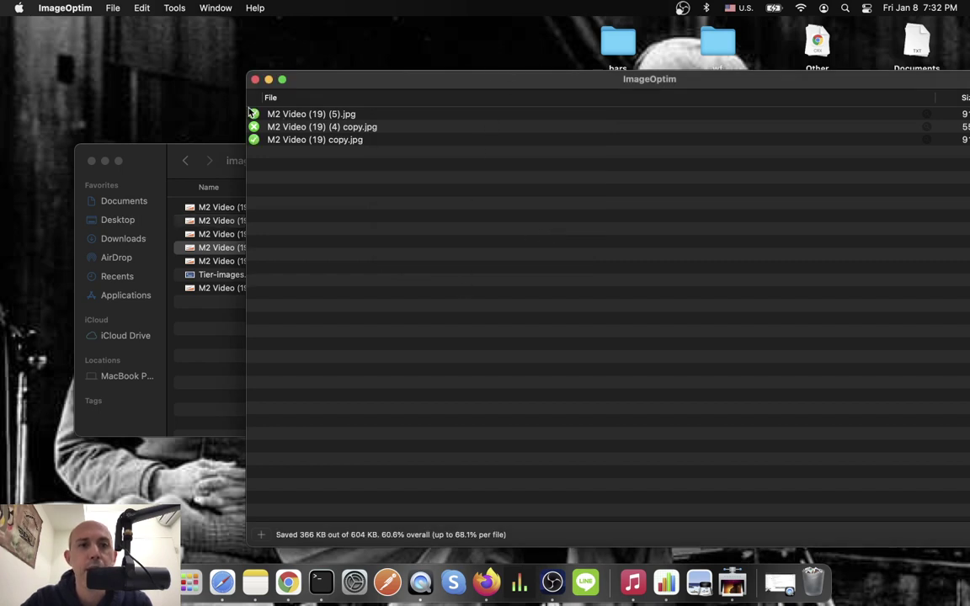
{"action": "mouse_move", "coordinate": [345, 78]}
{"action": "left_mouse_down"}
{"action": "mouse_move", "coordinate": [190, 50]}
{"action": "mouse_move", "coordinate": [183, 64]}
{"action": "left_mouse_up"}
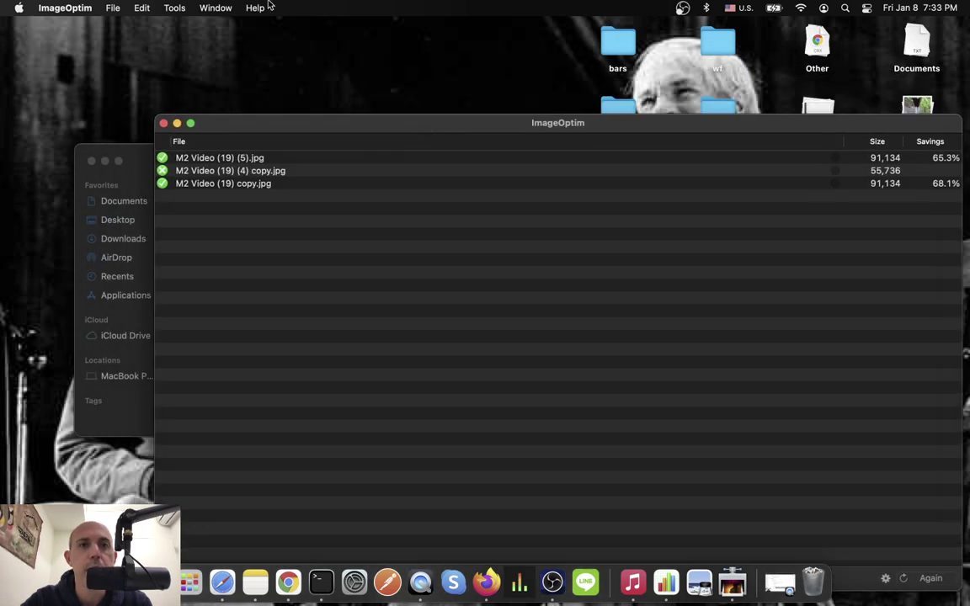
Check ImageOptim's settings, then inspect M2 Video (19) (4).jpg's size in the Finder image folder.
{"action": "left_click", "coordinate": [175, 8]}
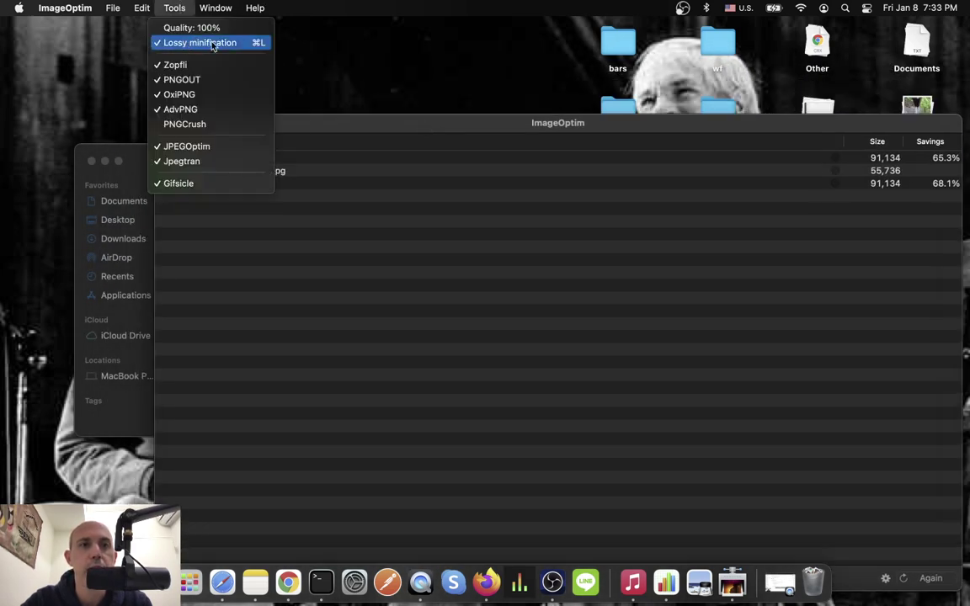
{"action": "left_click", "coordinate": [278, 130]}
{"action": "left_click_drag", "start_coordinate": [278, 130], "coordinate": [486, 131]}
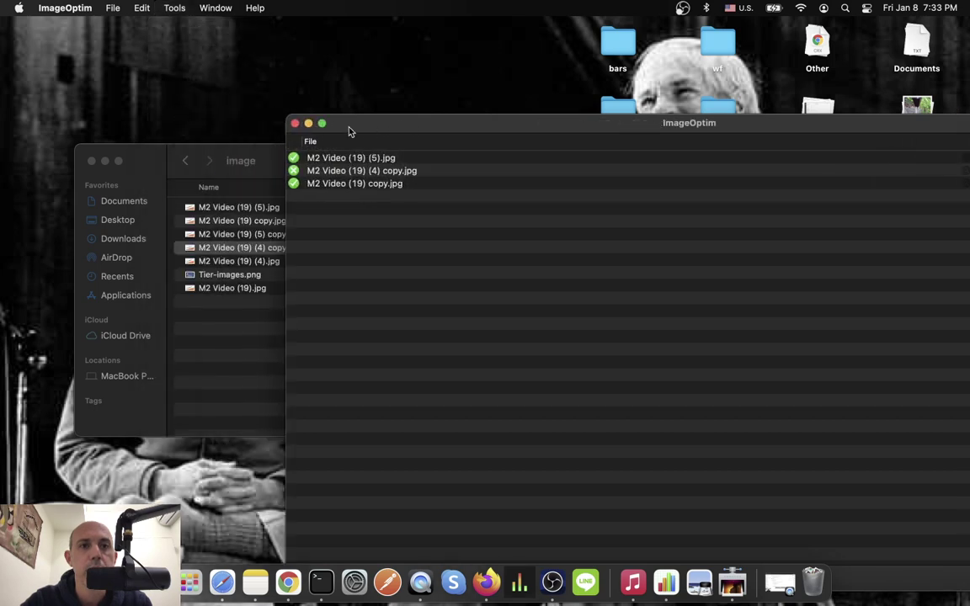
{"action": "left_click", "coordinate": [291, 248]}
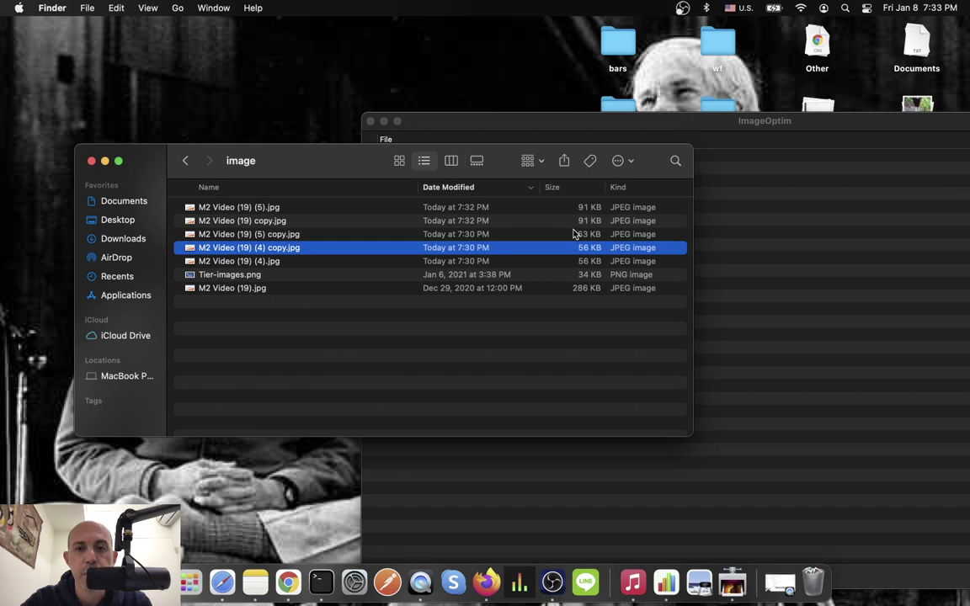
{"action": "left_click", "coordinate": [581, 317]}
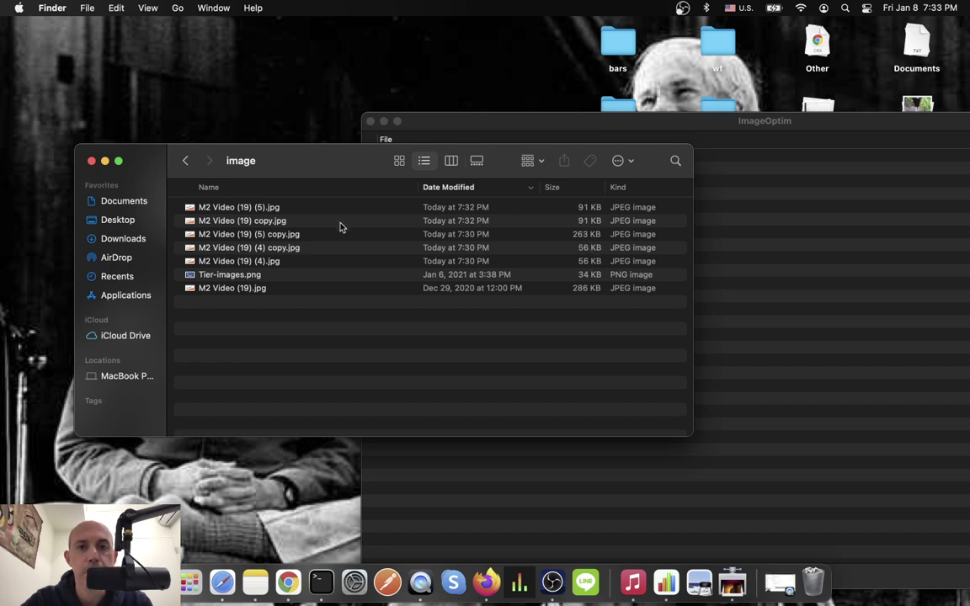
{"action": "left_click", "coordinate": [268, 263]}
Enlarge the ImageOptim results window to show each file's size and savings, then move to the browser.
{"action": "left_click", "coordinate": [468, 119]}
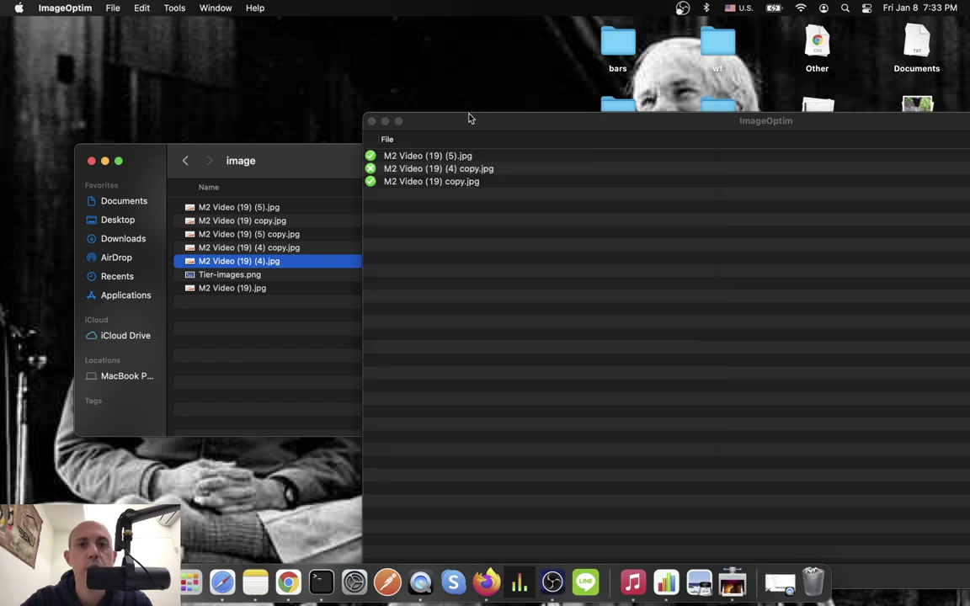
{"action": "left_click", "coordinate": [175, 7]}
{"action": "left_click", "coordinate": [208, 32]}
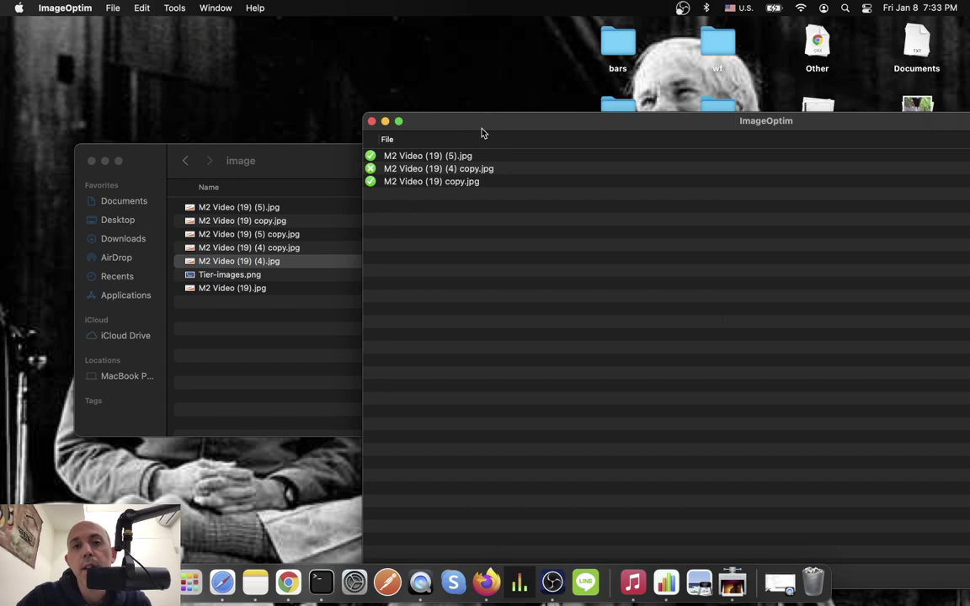
{"action": "double_click", "coordinate": [435, 118]}
{"action": "left_click_drag", "start_coordinate": [251, 79], "coordinate": [217, 68]}
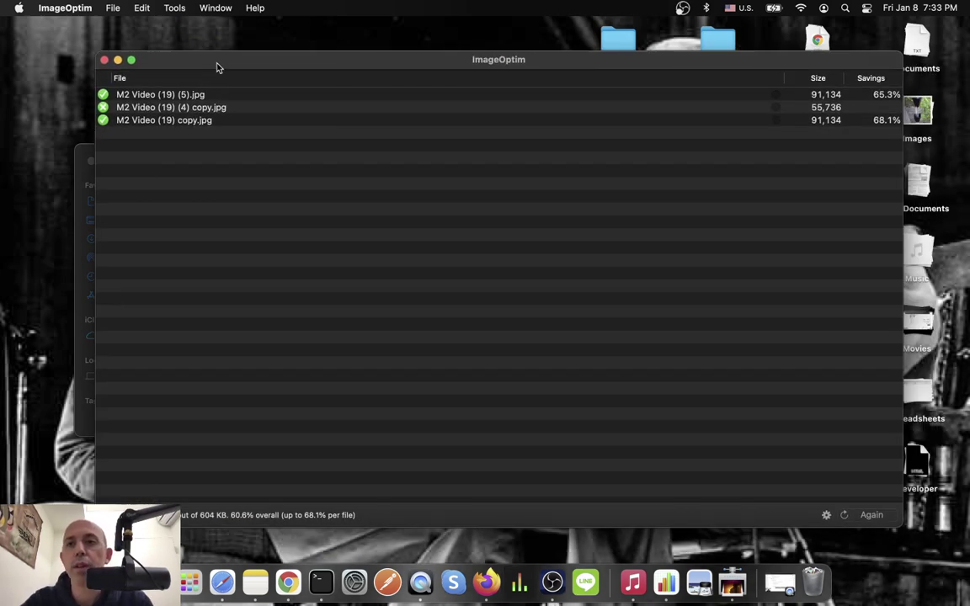
{"action": "key", "text": "ctrl+Right"}
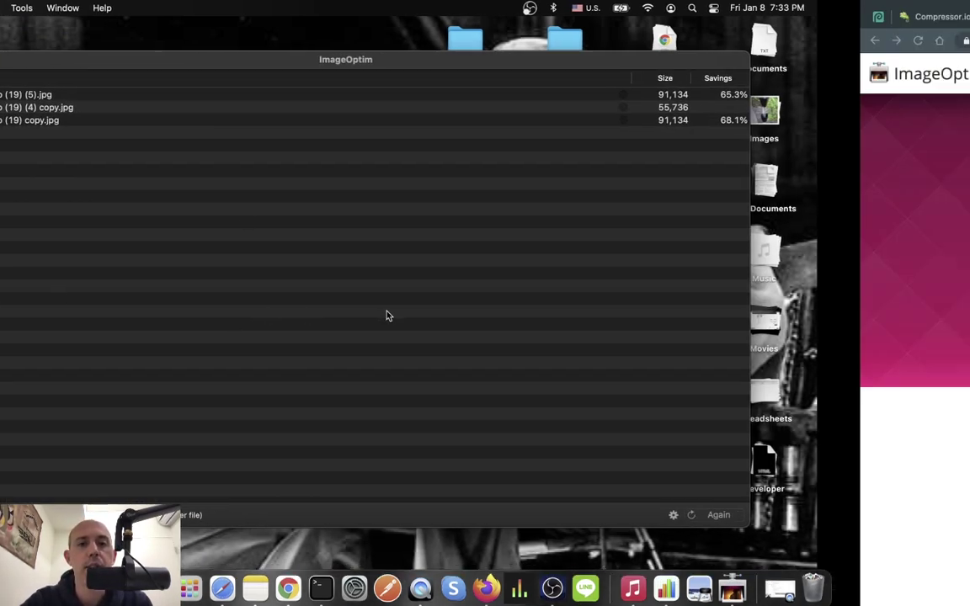
Glance at the ImageOptim tab in Chrome, then settle back on Compressor.io's custom settings.
{"action": "left_click", "coordinate": [130, 19]}
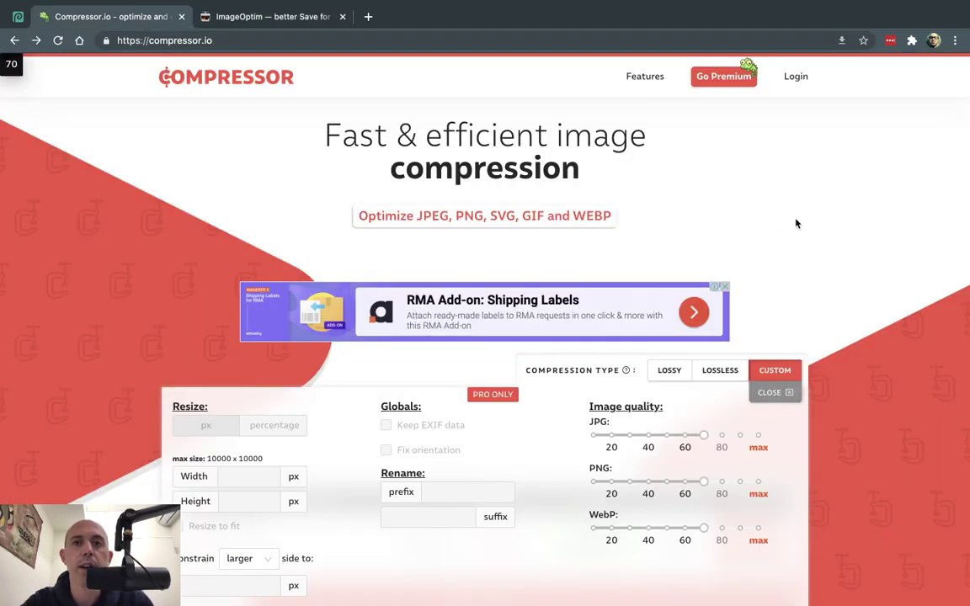
{"action": "left_click", "coordinate": [278, 19]}
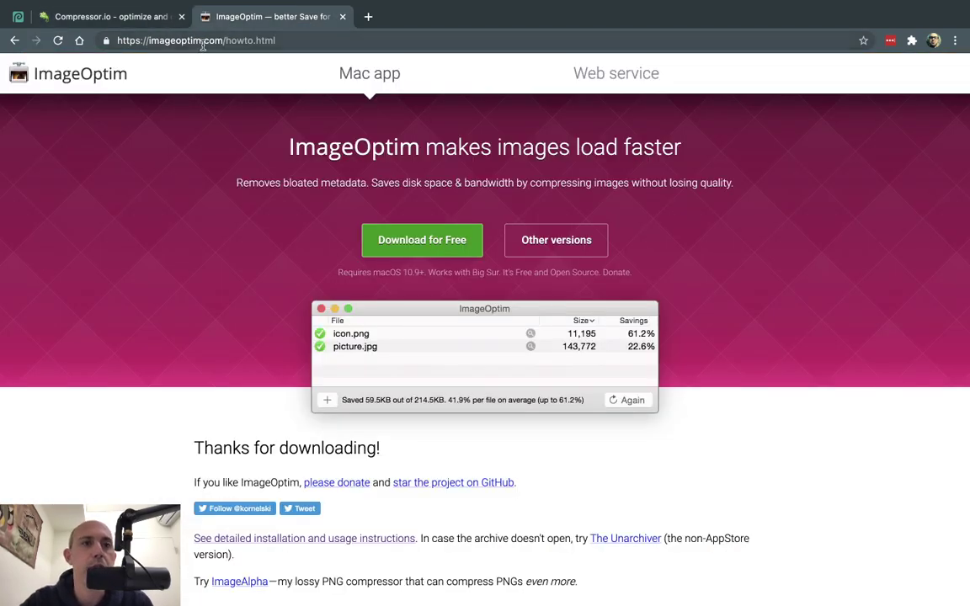
{"action": "left_click", "coordinate": [135, 17]}
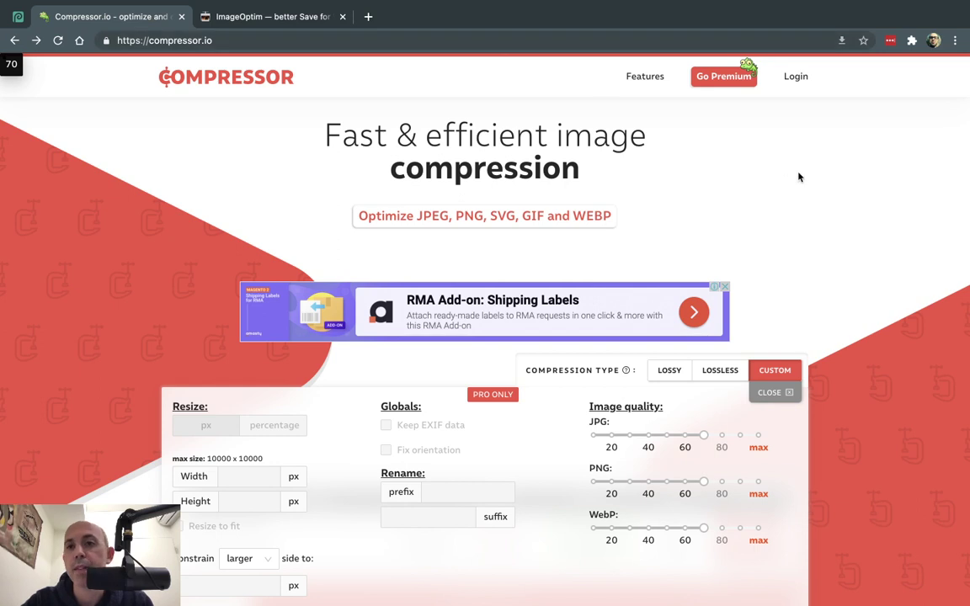